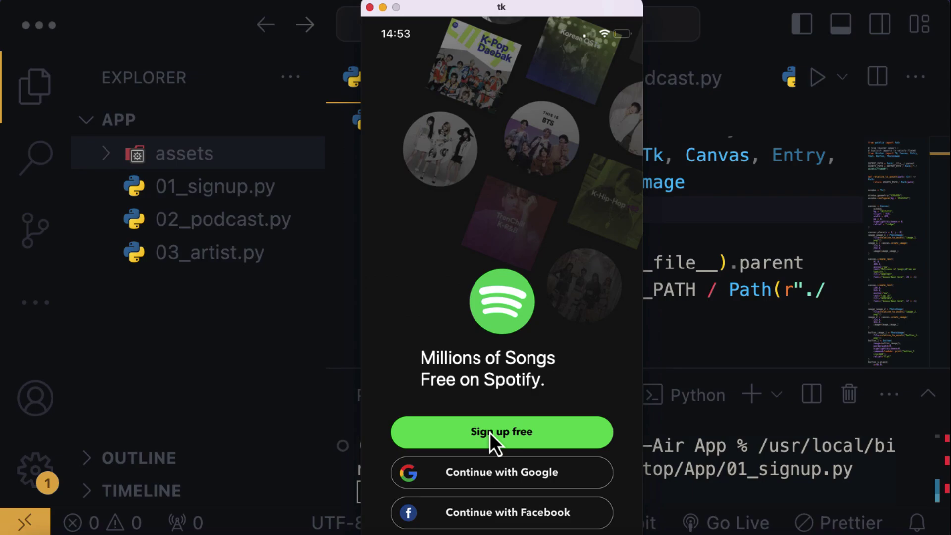
- Run 02_podcast.py to preview the podcast-picker window, then close it
click(370, 8)
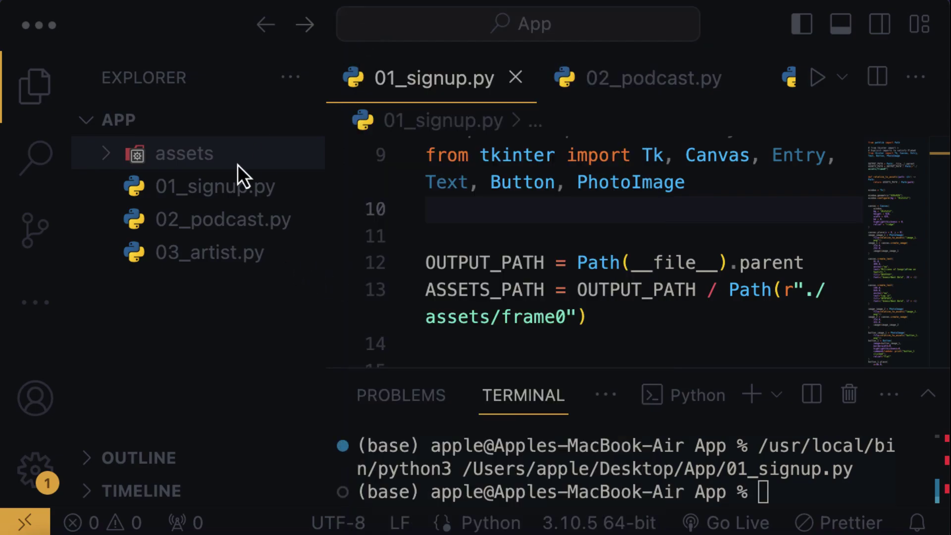
click(222, 232)
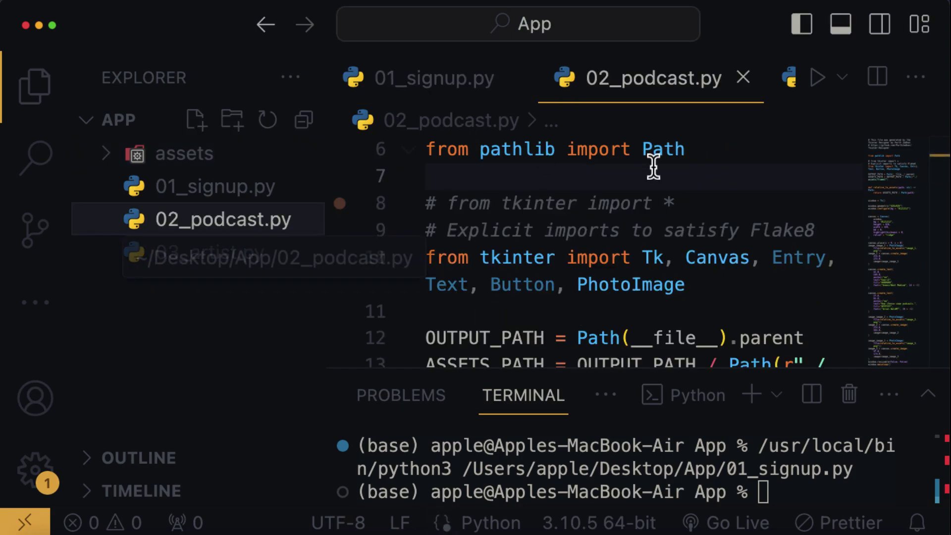
click(819, 80)
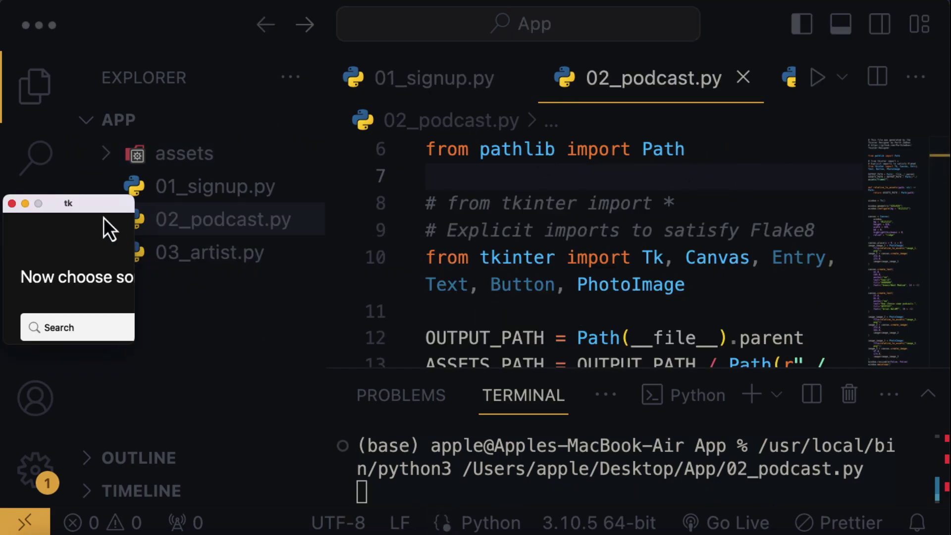
drag(166, 27, 551, 16)
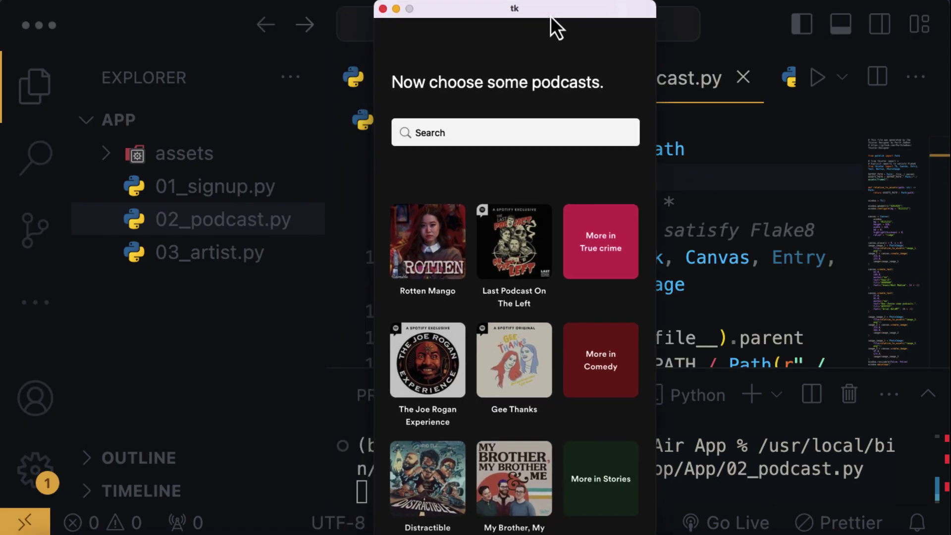
click(384, 9)
- Run 03_artist.py to preview the artist-picker window, then close it
click(220, 259)
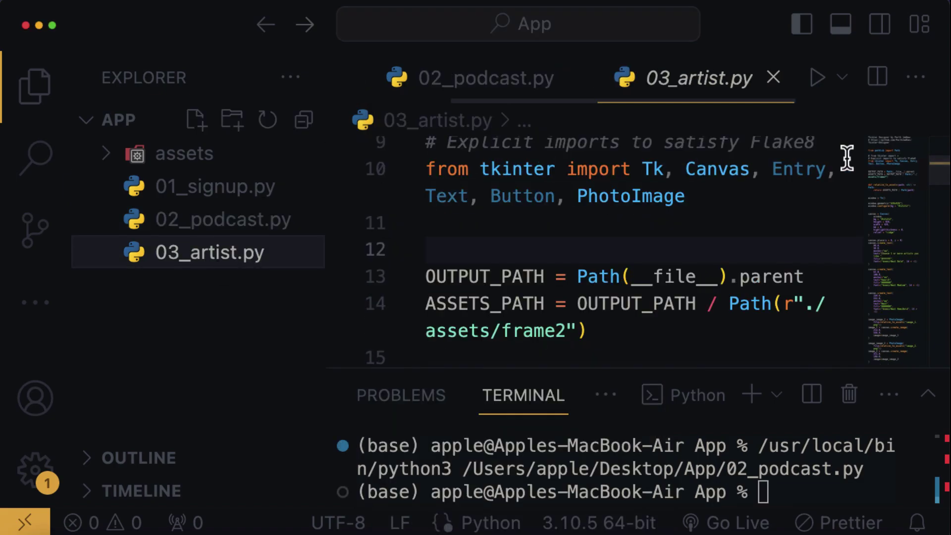
click(822, 90)
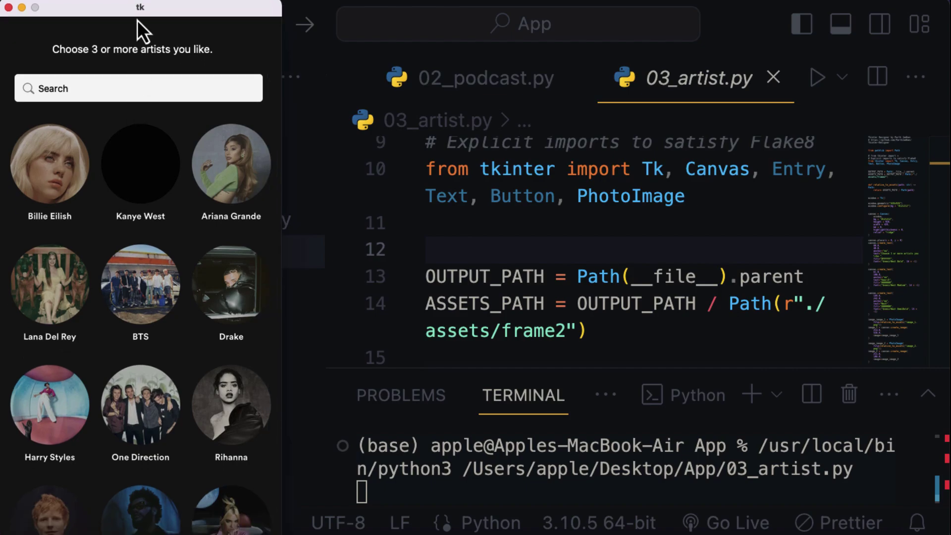
drag(138, 13, 516, 4)
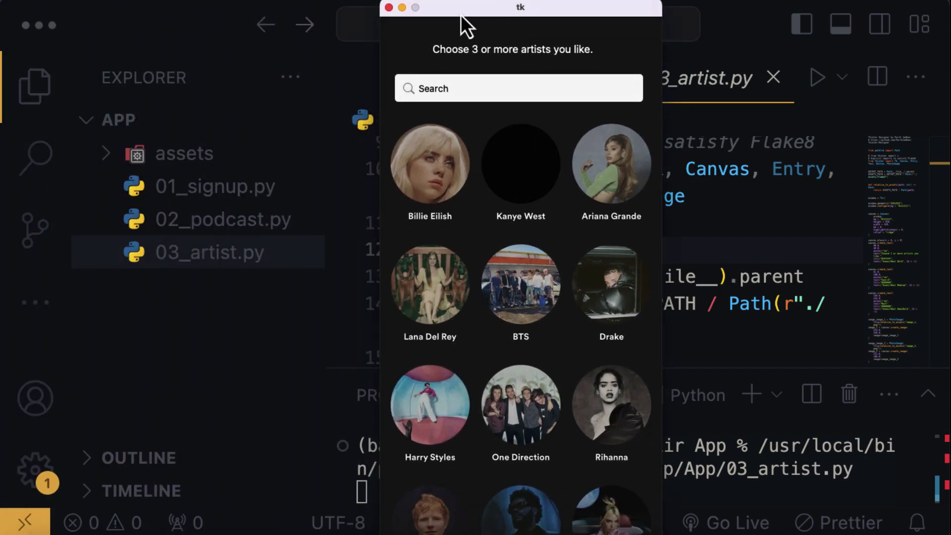
click(389, 8)
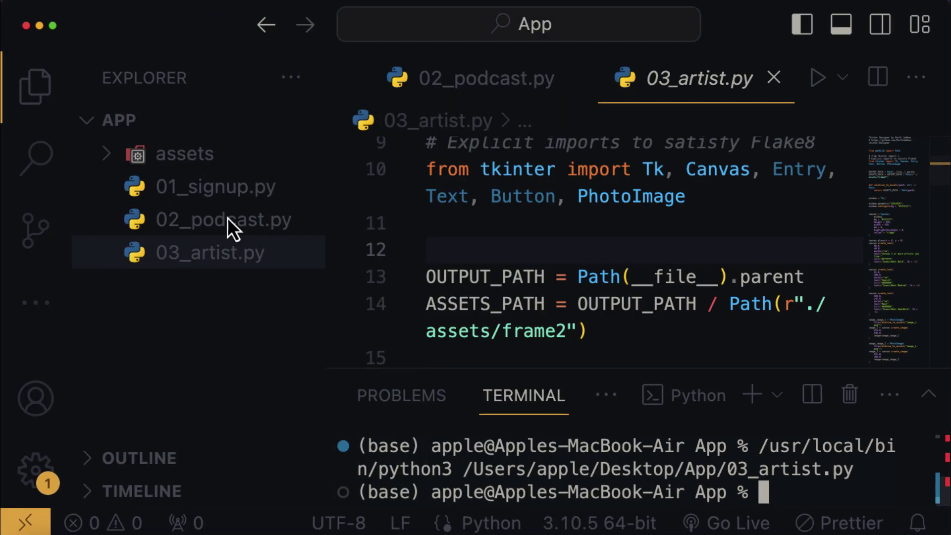
click(95, 158)
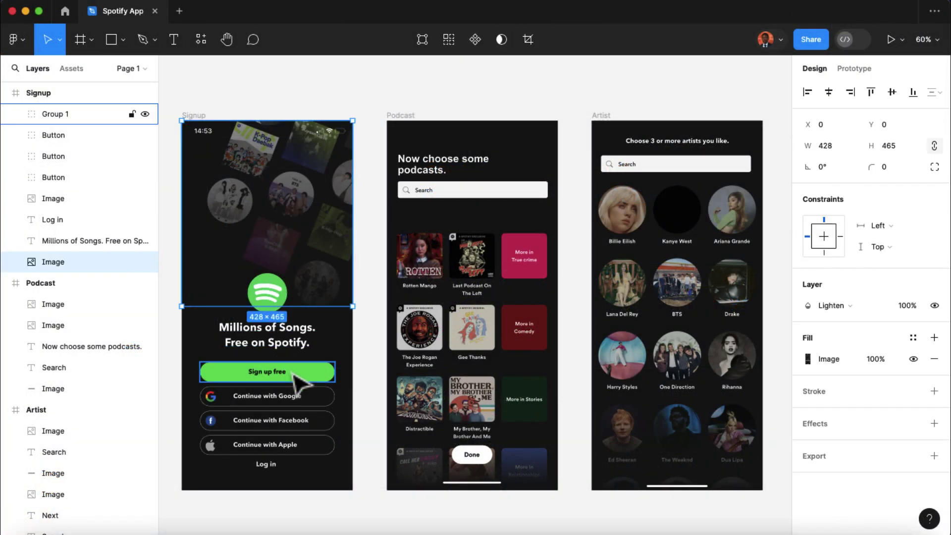
click(295, 372)
click(488, 335)
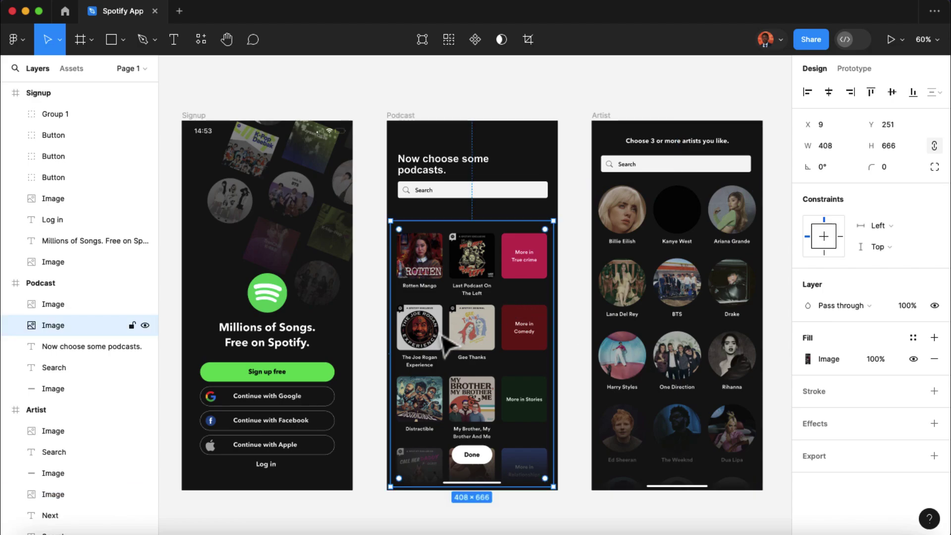
click(313, 379)
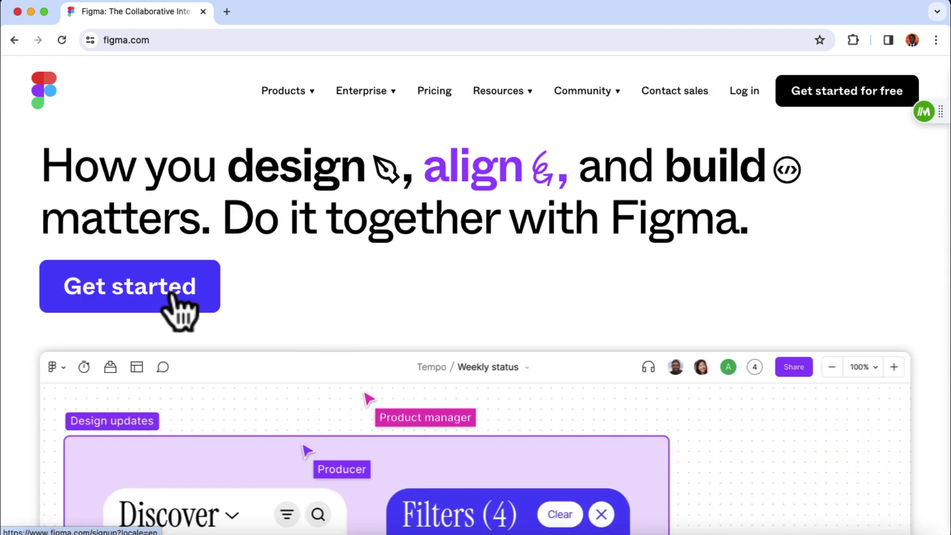
- Go to figma.com/downloads from the Products menu and scroll to the Desktop app installers
mouse_move(308, 99)
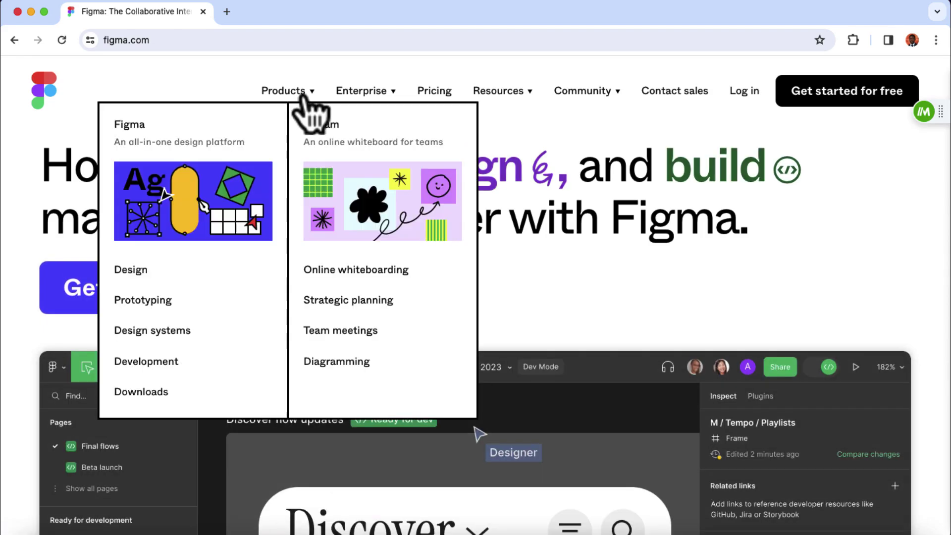
click(160, 391)
scroll(153, 396, down, 6)
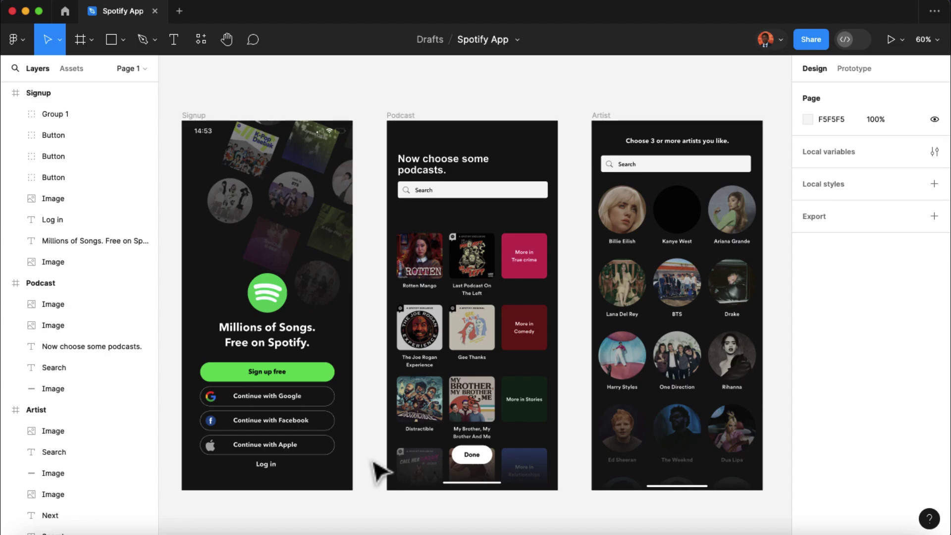
- Open Spotify App.fig in the Spotify-App GitHub repository and download the raw file
click(185, 529)
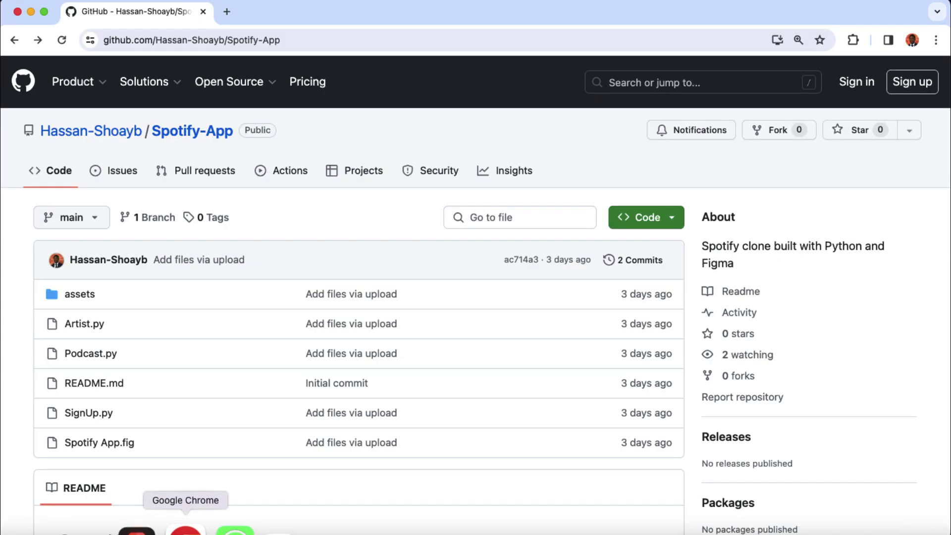
click(98, 445)
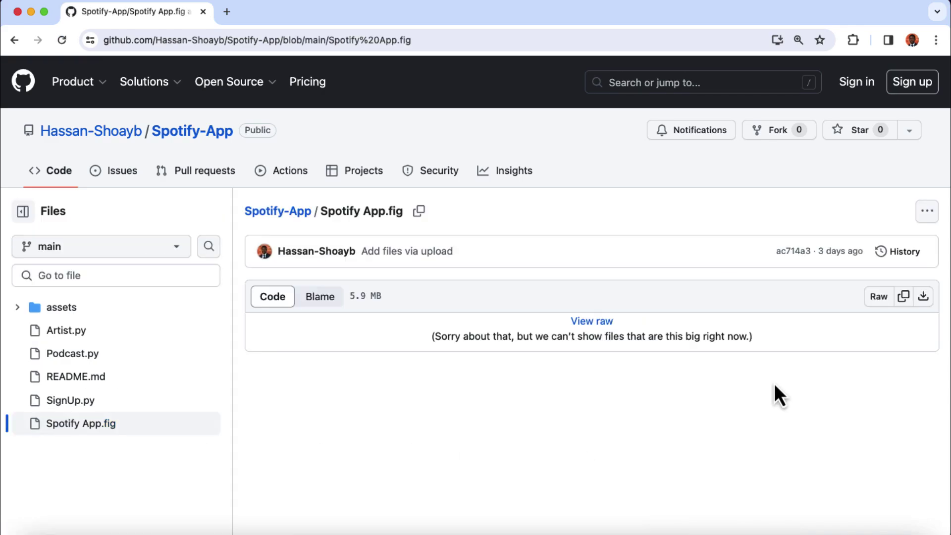
click(923, 304)
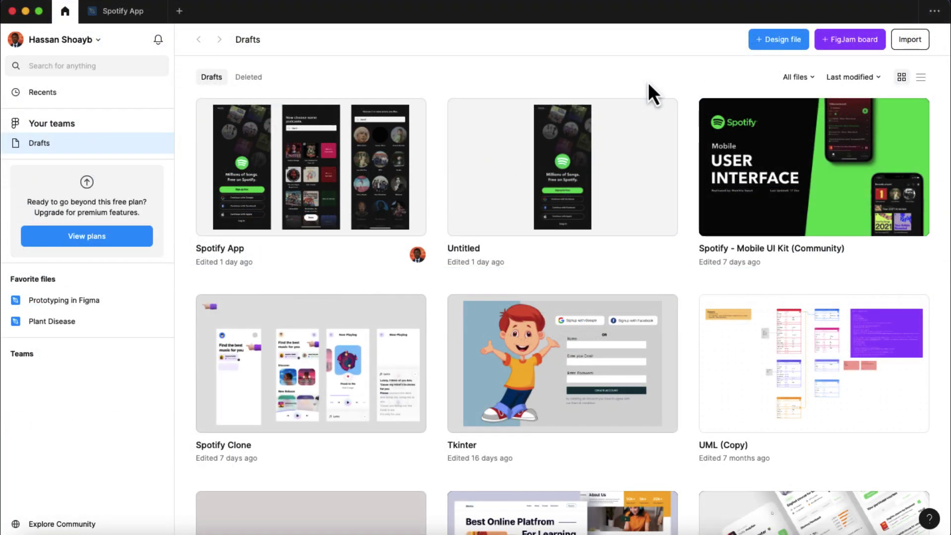
- Cancel the Drafts import and return to the Spotify App design with nothing selected
click(919, 41)
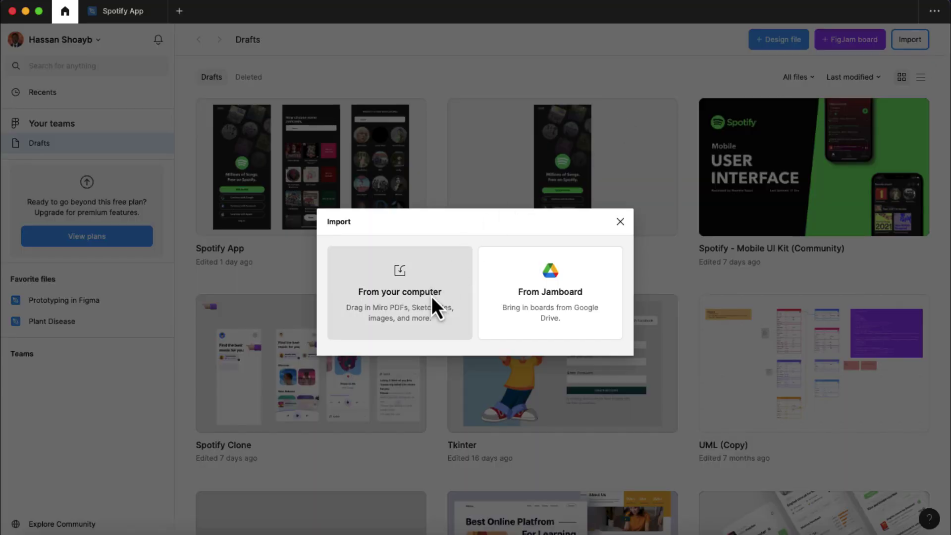
click(621, 222)
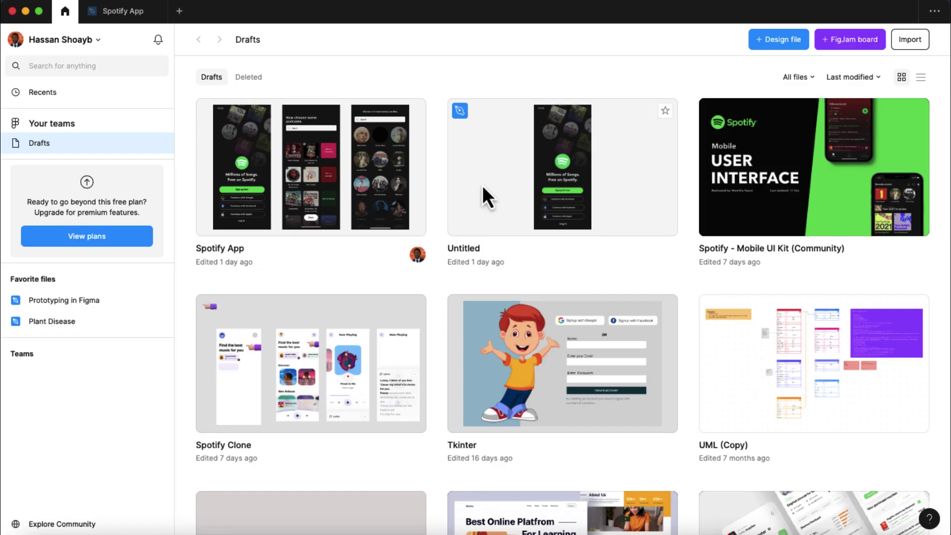
click(104, 17)
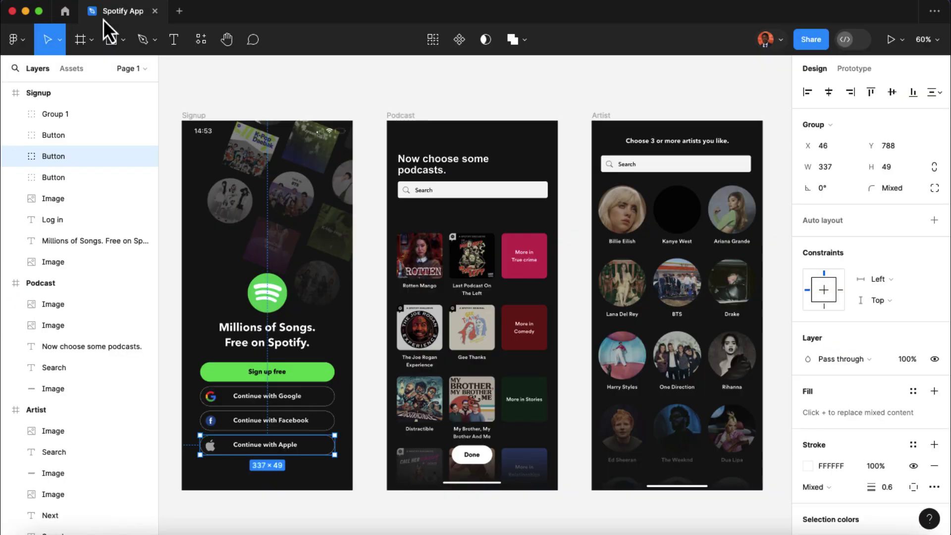
click(349, 106)
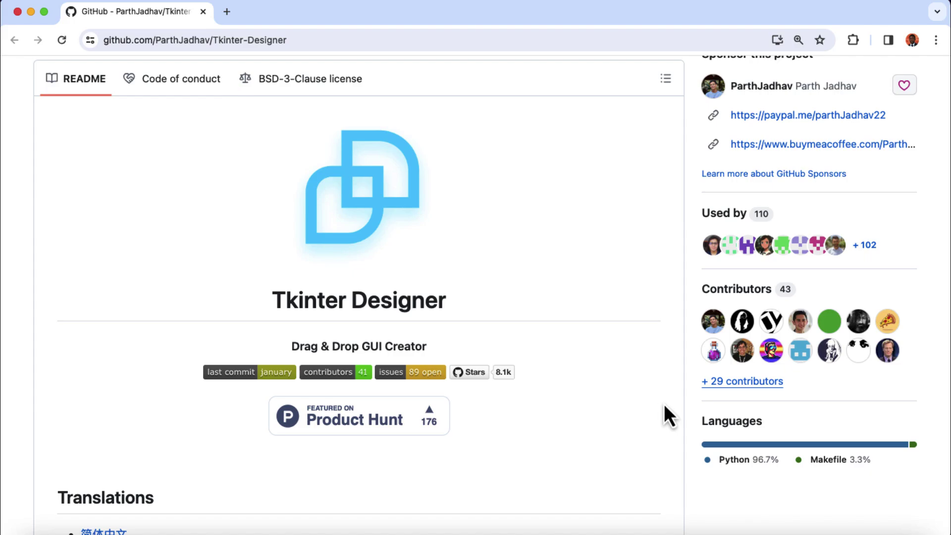
- Download Tkinter-Designer-master.zip from the top of the repository using Code > Download ZIP
scroll(664, 403, up, 15)
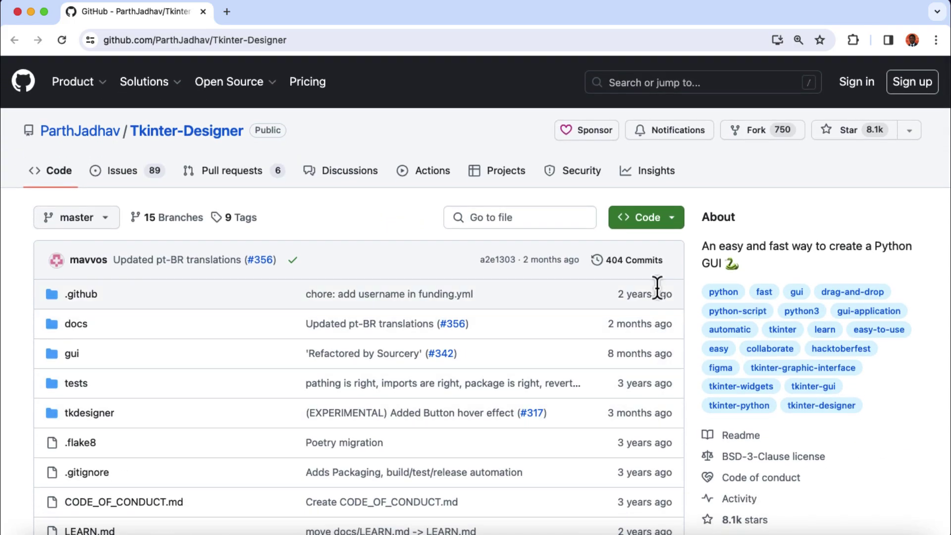
click(655, 223)
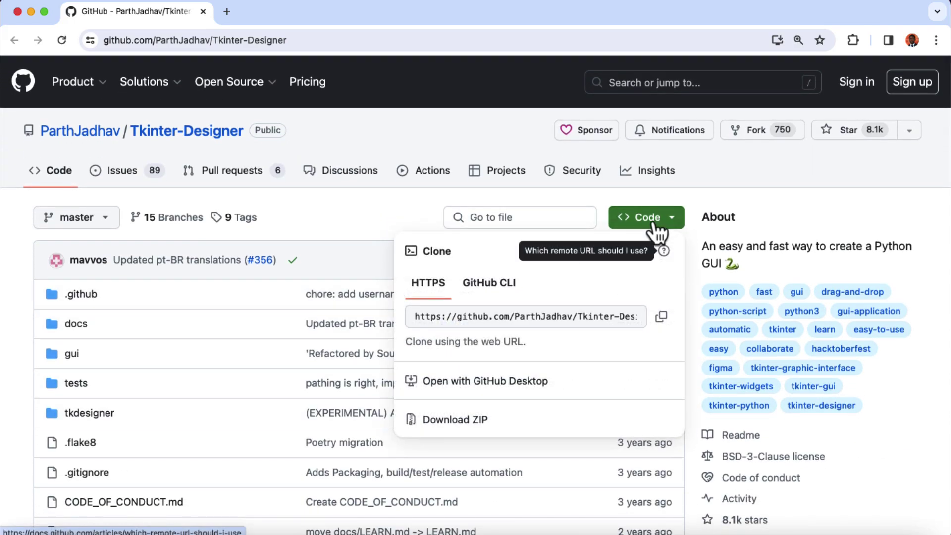
click(455, 419)
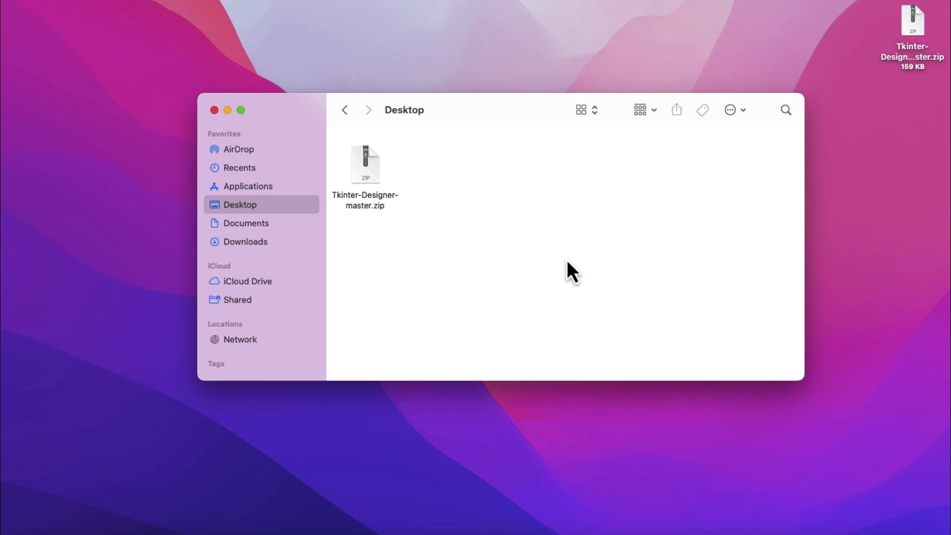
- Unzip Tkinter-Designer-master.zip on the Desktop and open the extracted 12-item folder
double_click(375, 171)
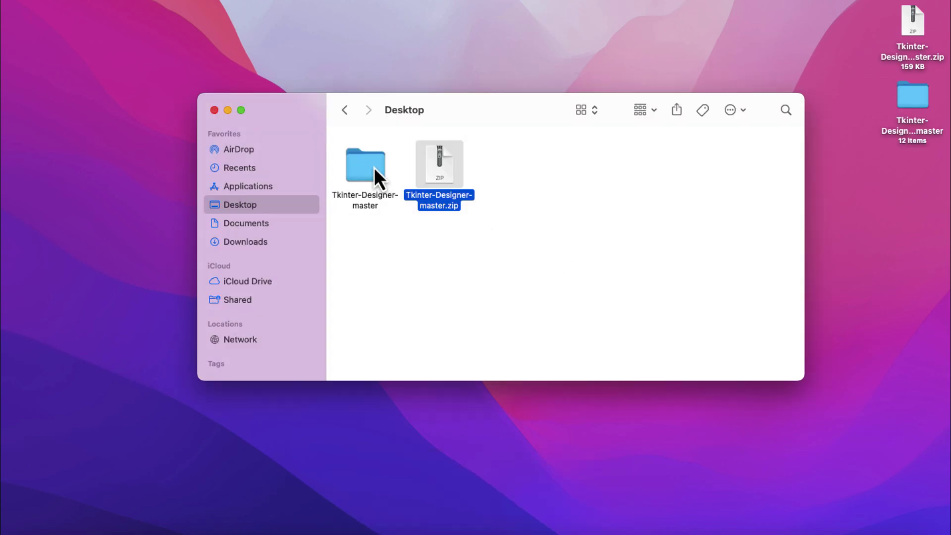
double_click(373, 168)
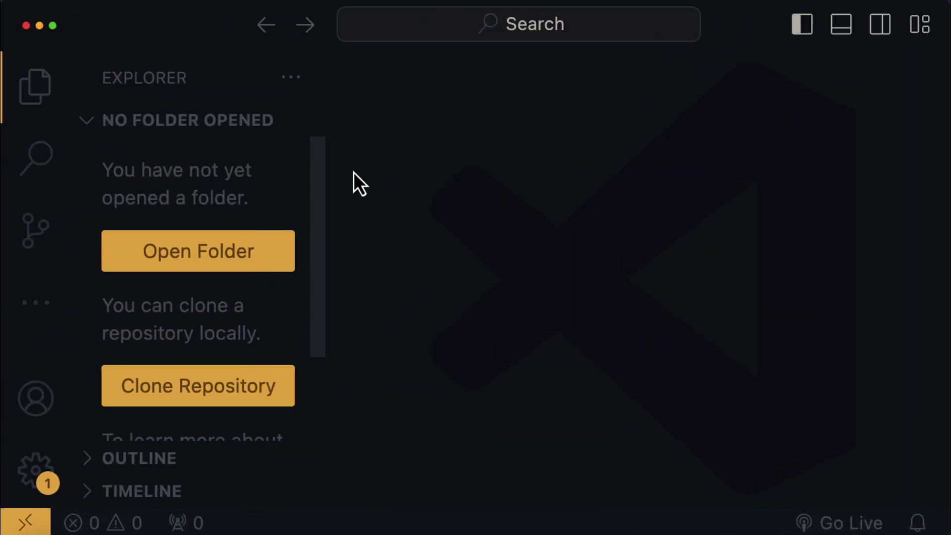
- Open Desktop/Tkinter-Designer-master as the project folder in VS Code
click(230, 252)
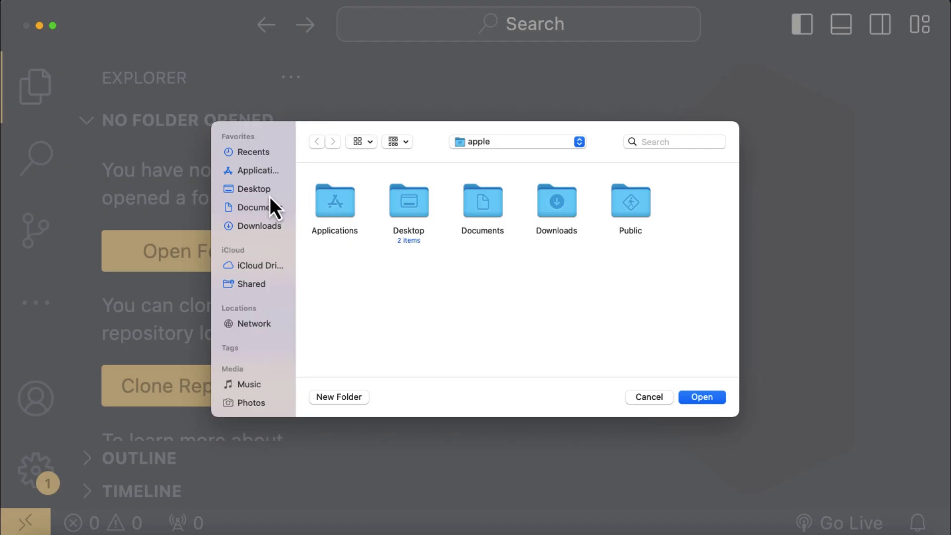
click(270, 194)
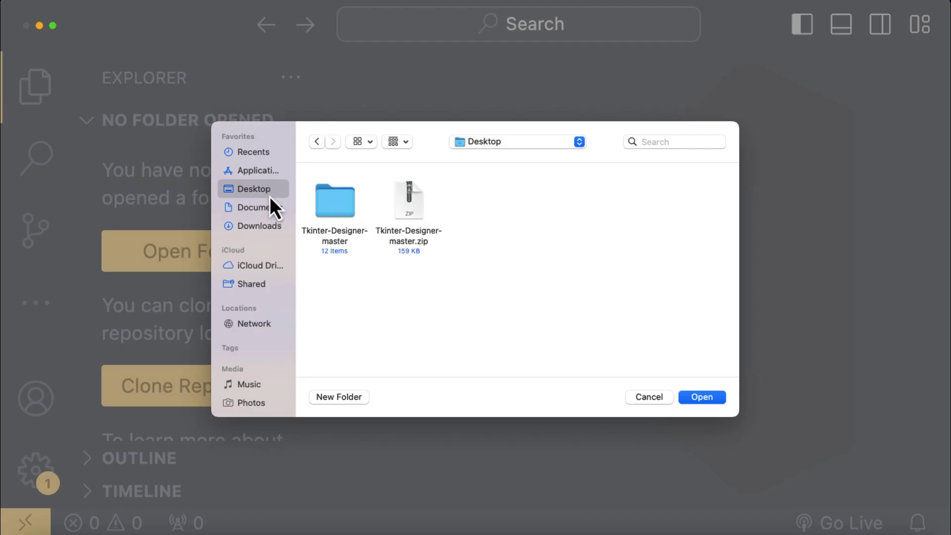
double_click(341, 198)
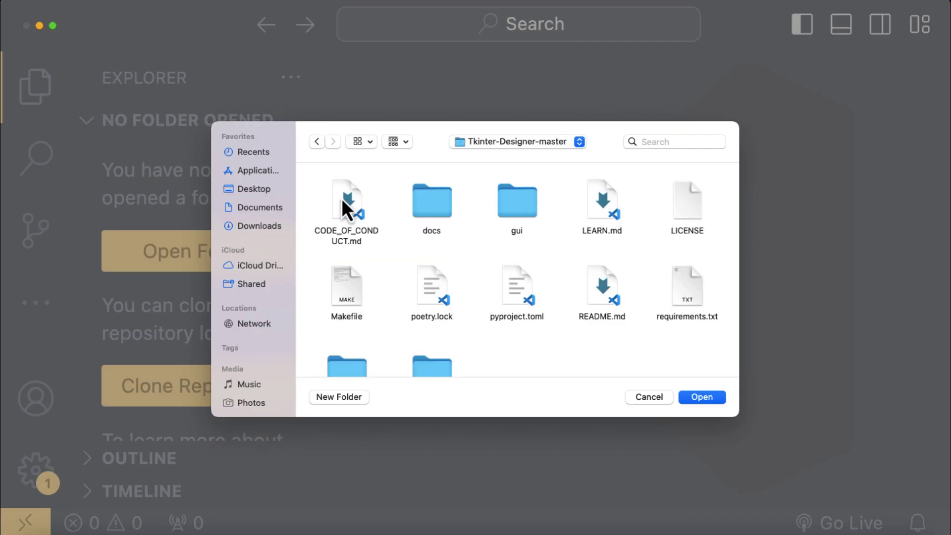
click(708, 399)
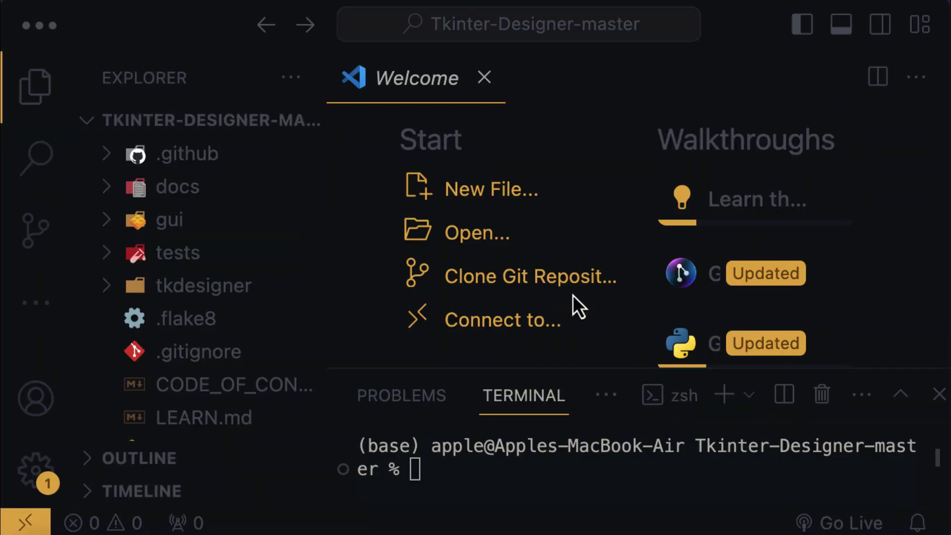
- Open requirements.txt and look over its eight package pins
scroll(222, 309, down, 5)
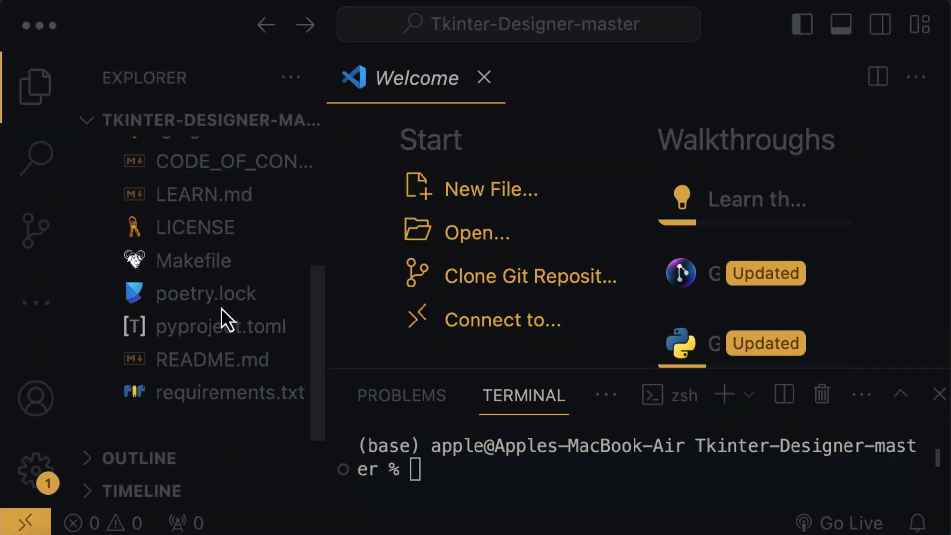
click(239, 396)
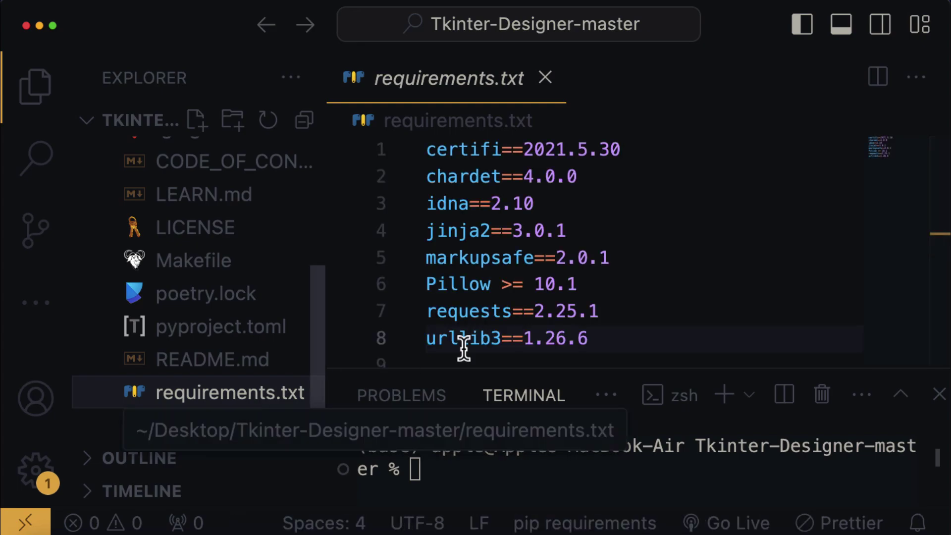
click(594, 341)
drag(598, 324, 463, 127)
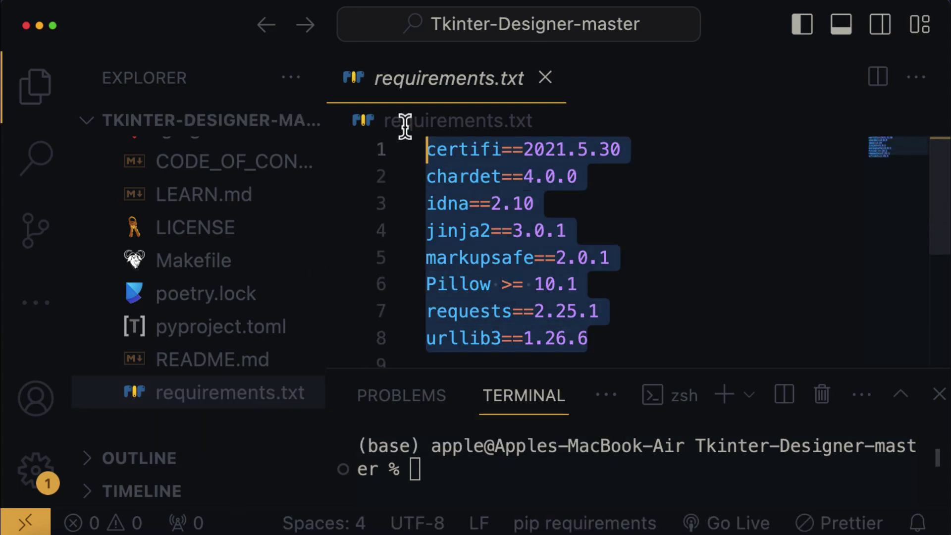
click(608, 347)
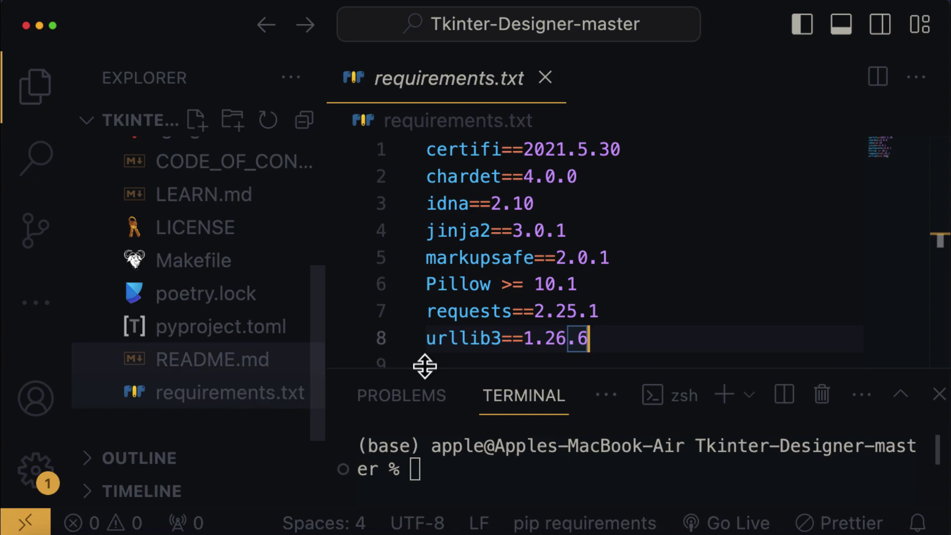
- Run pip3 install -r requirements.txt in the integrated terminal
drag(695, 448, 917, 454)
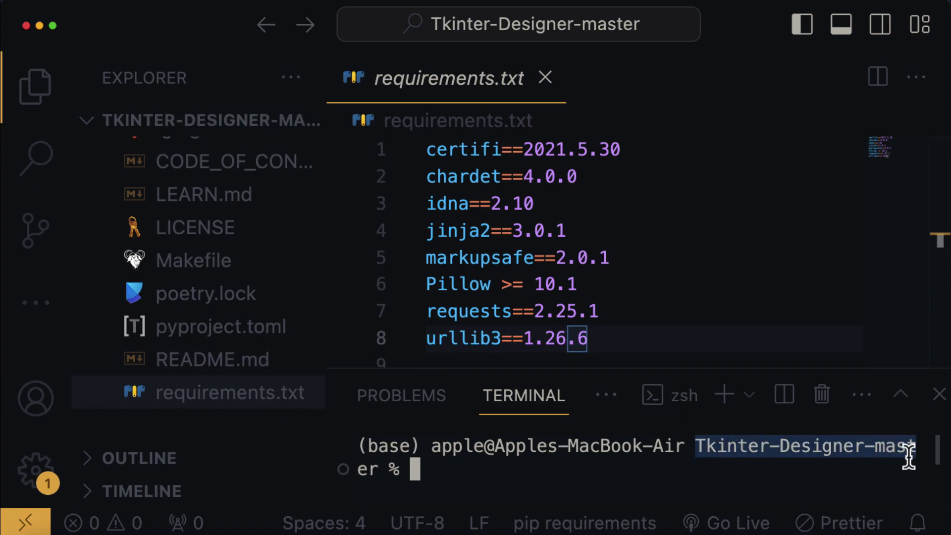
click(817, 469)
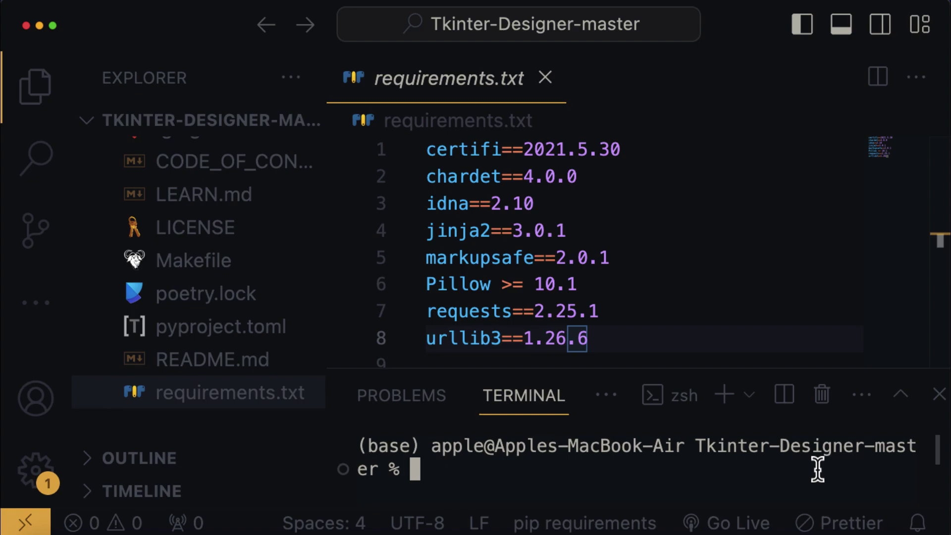
text(pip)
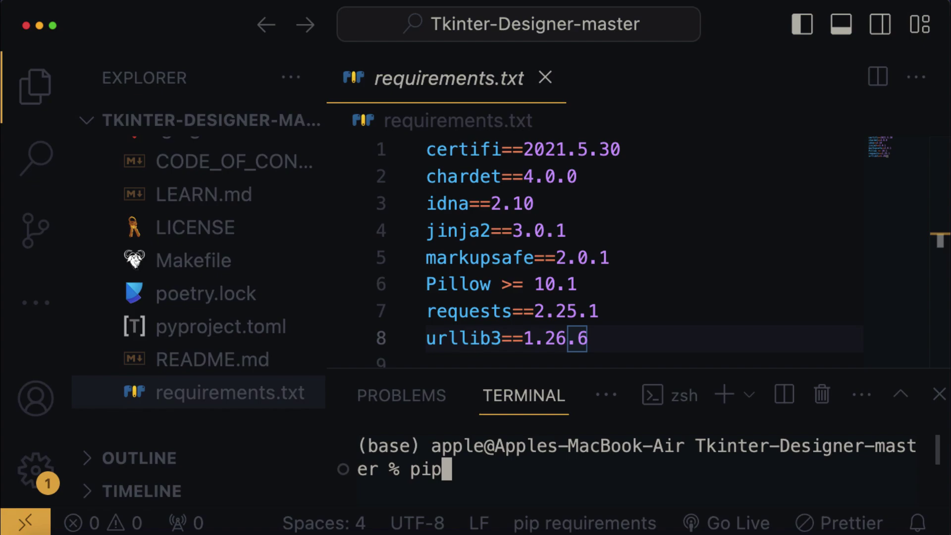
text(3)
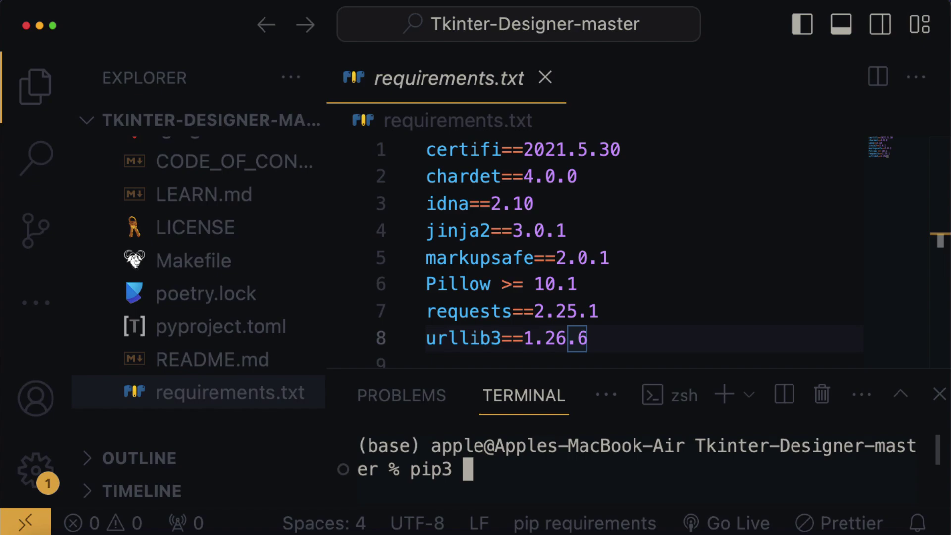
text( install -r )
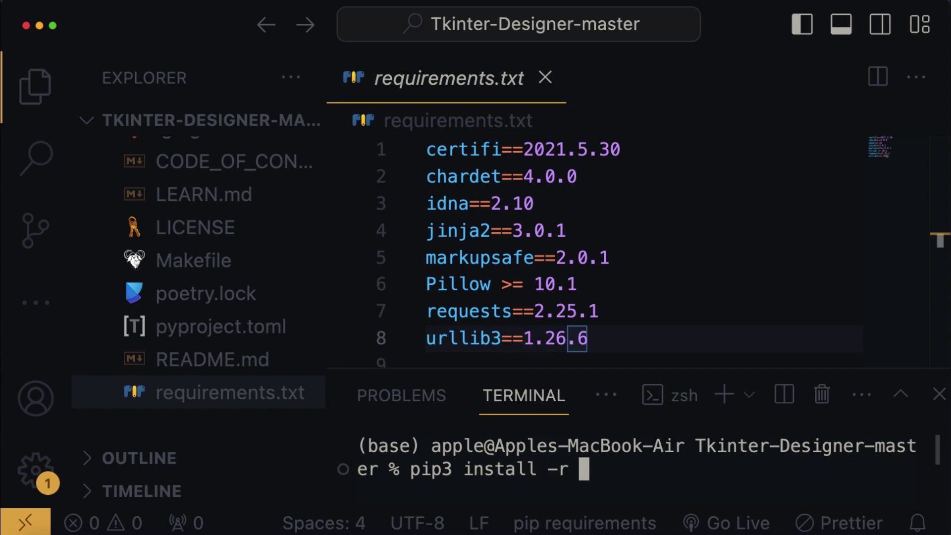
text(requirements.txt)
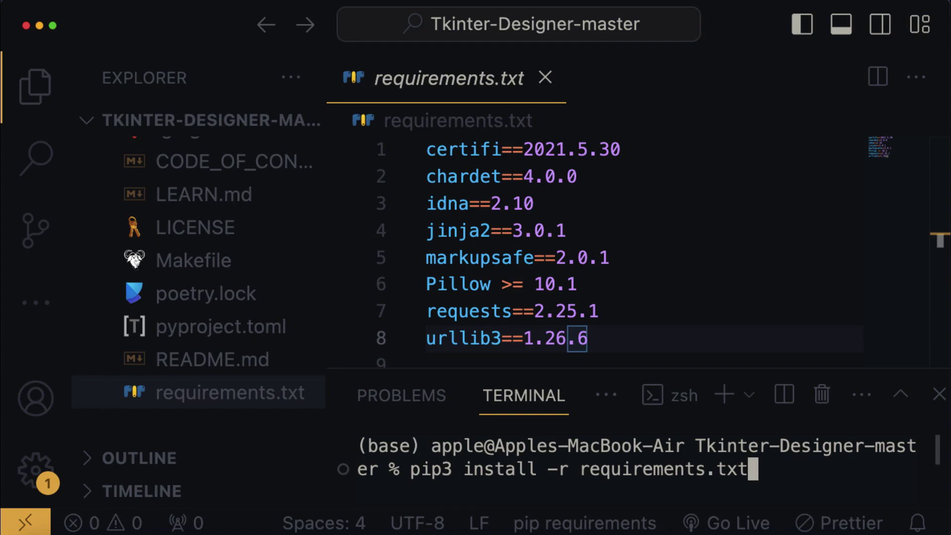
key(Return)
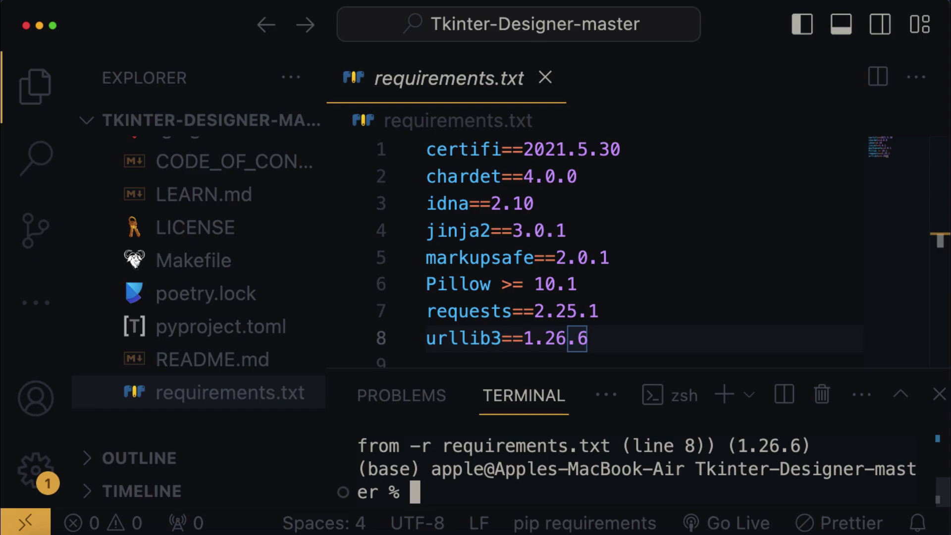
- Expand the gui folder, open gui.py and run it to bring up Tkinter Designer
scroll(213, 243, up, 5)
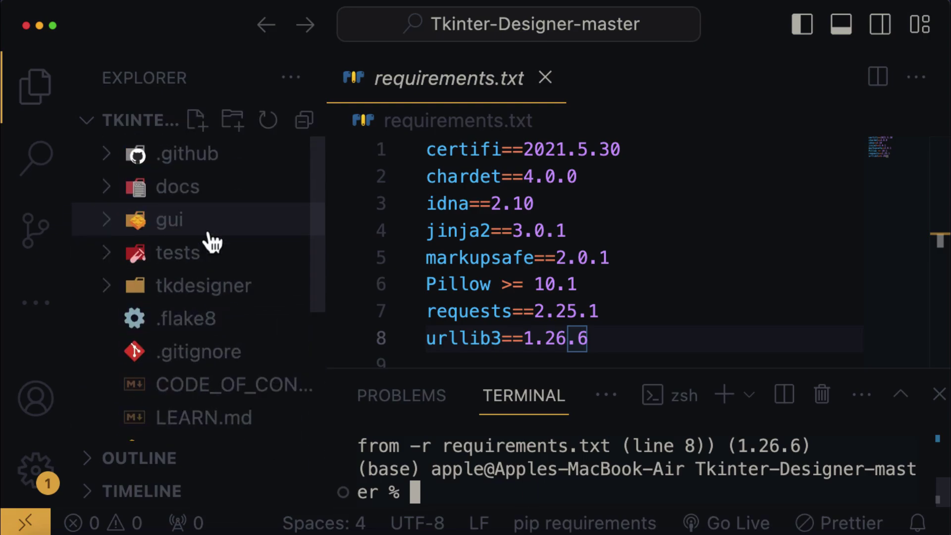
click(210, 233)
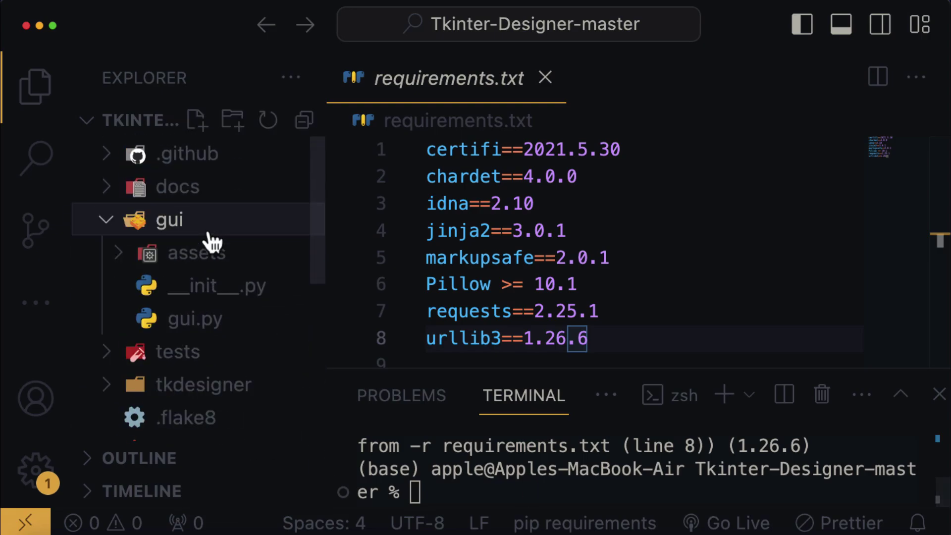
click(210, 327)
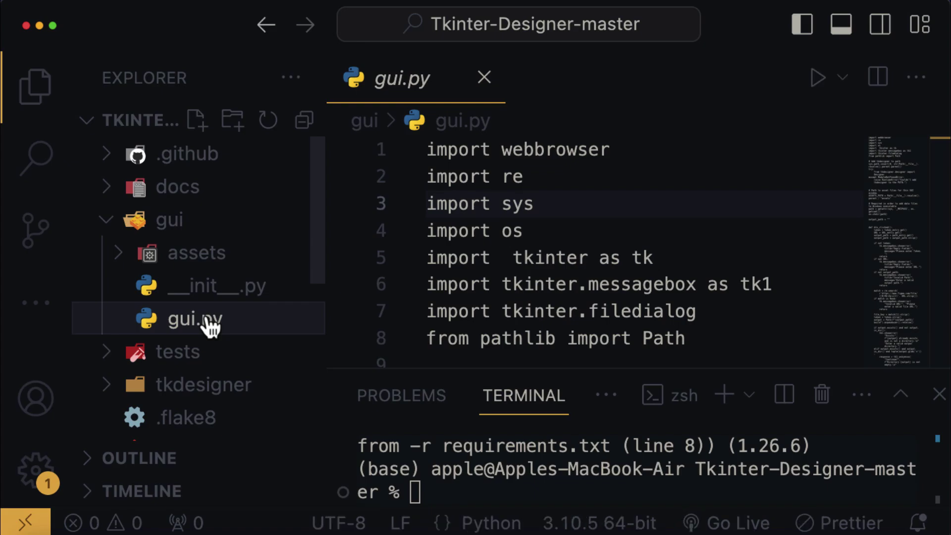
click(813, 88)
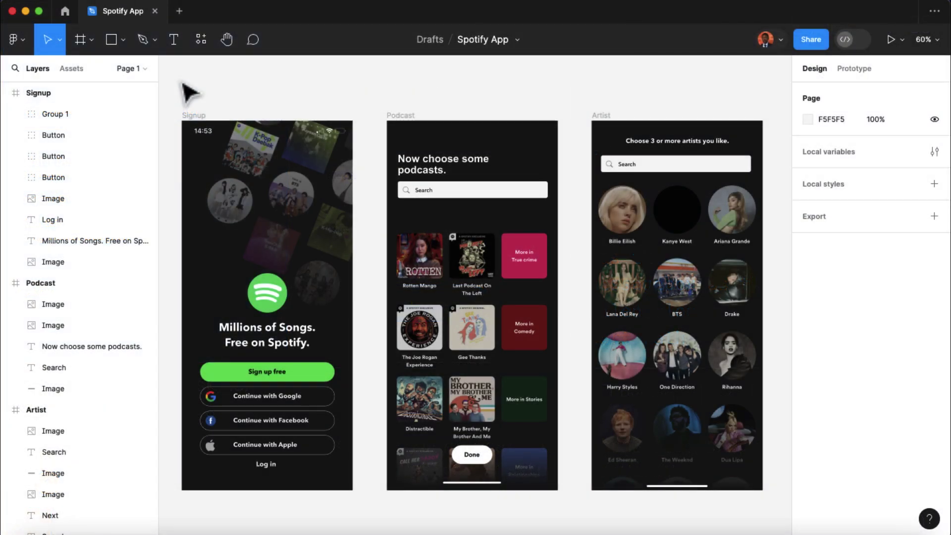
click(92, 42)
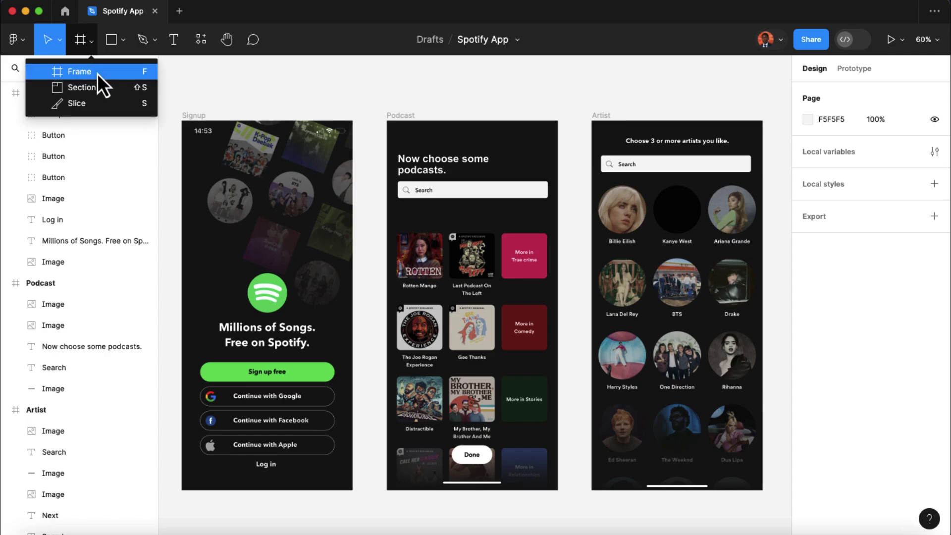
click(197, 121)
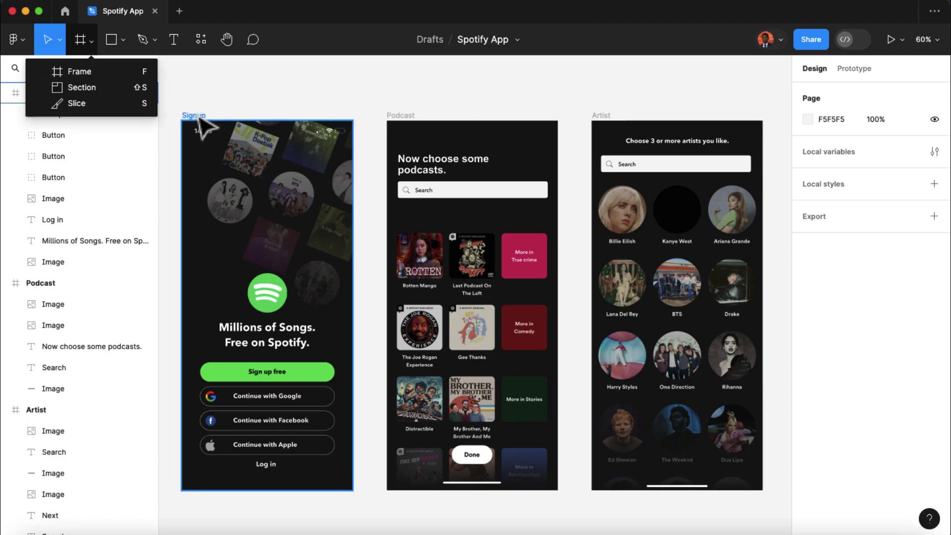
click(405, 131)
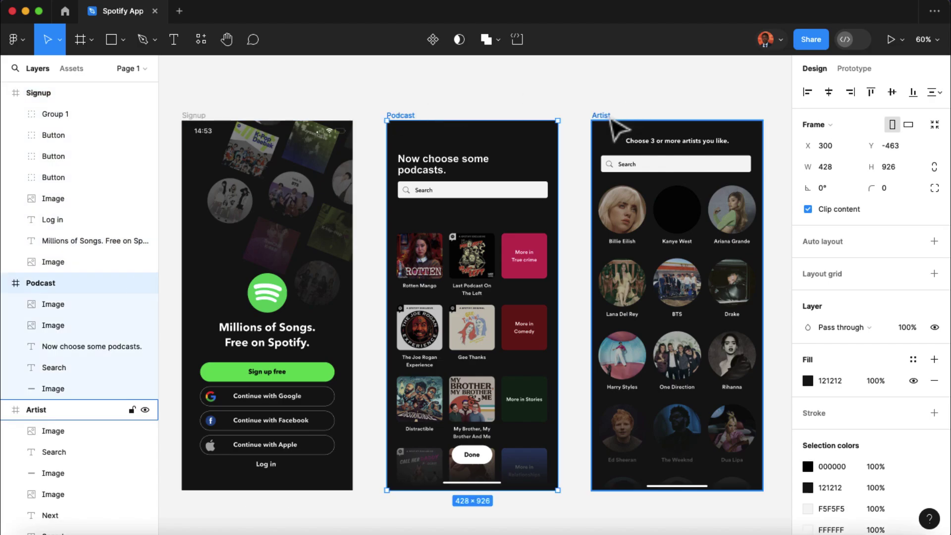
click(615, 130)
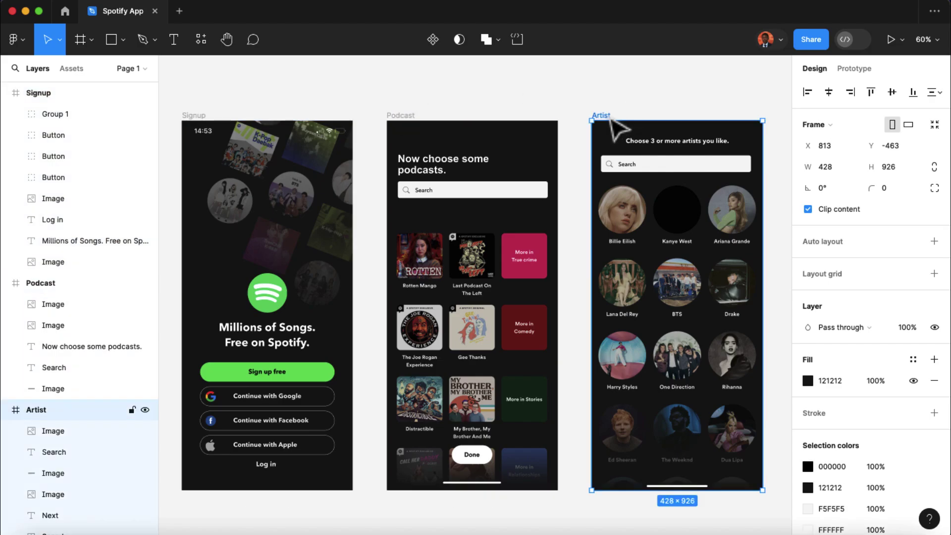
click(270, 296)
click(253, 372)
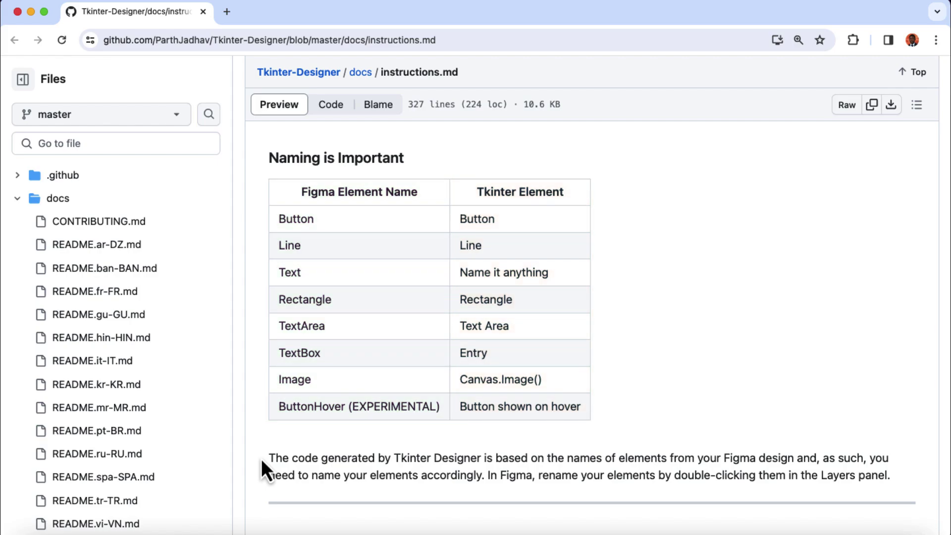
- Highlight the paragraph under 'Naming is Important' in instructions.md
drag(263, 459, 489, 481)
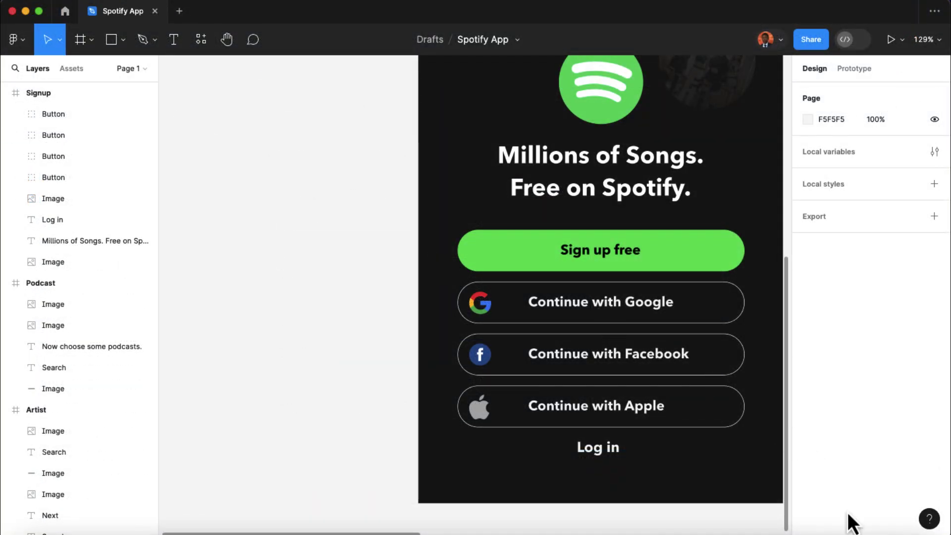
- Check the generated signup window, then select the Sign up free, Google, Facebook and Apple buttons in Figma
click(860, 526)
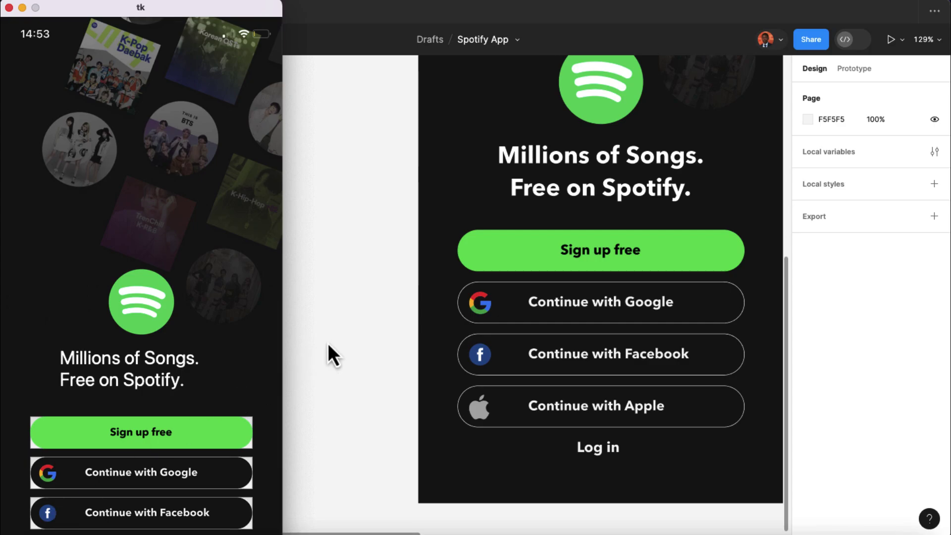
click(339, 344)
click(506, 260)
shift+click(515, 312)
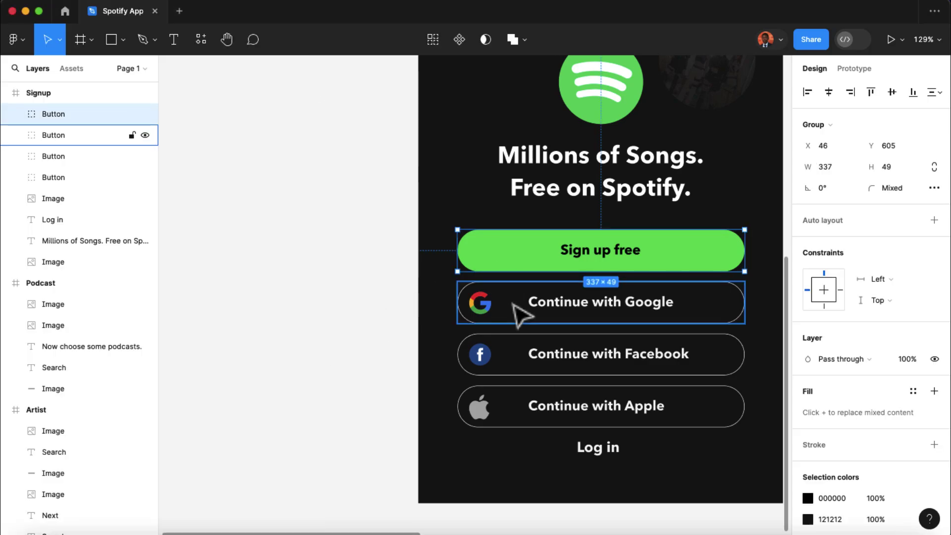
shift+click(526, 362)
shift+click(525, 411)
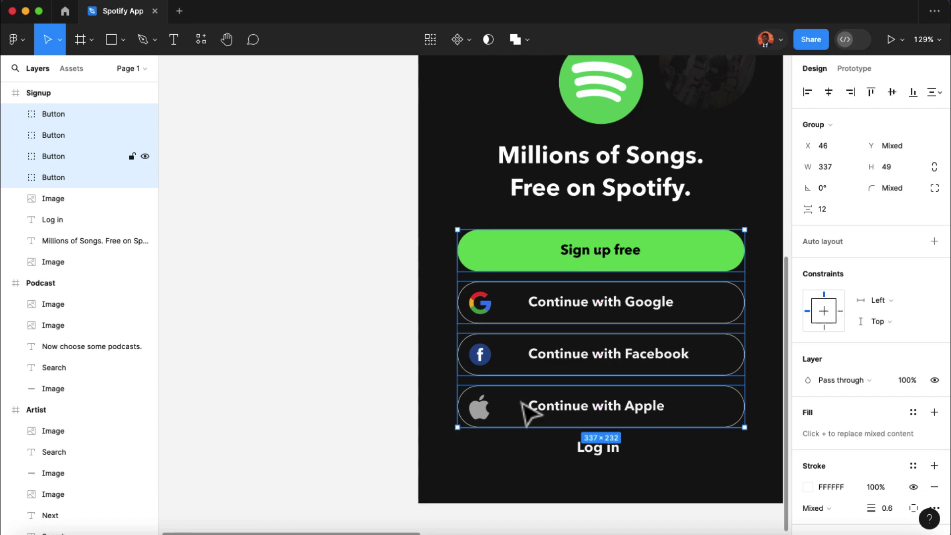
- Move the four buttons out of the Signup frame, tidy them, and reselect them to move back
drag(524, 411, 250, 399)
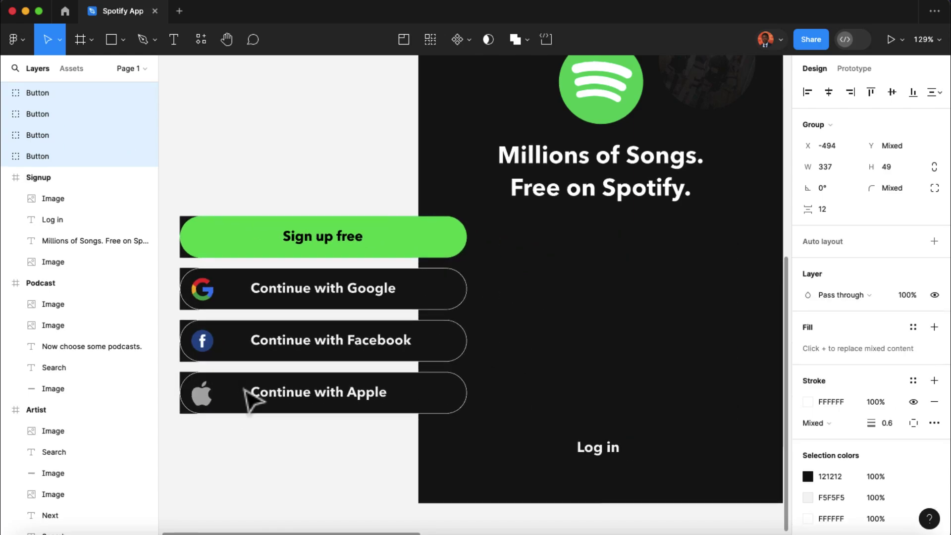
scroll(250, 399, left, 2)
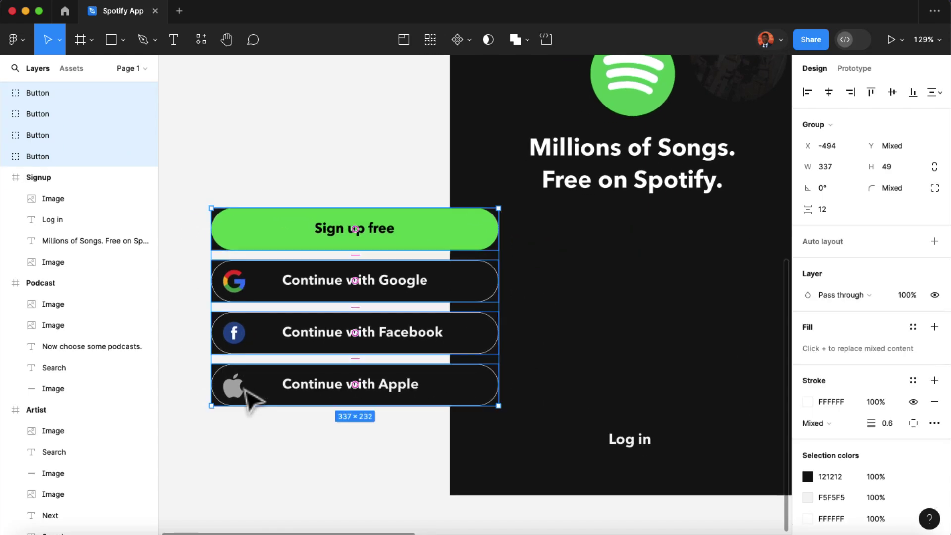
click(201, 267)
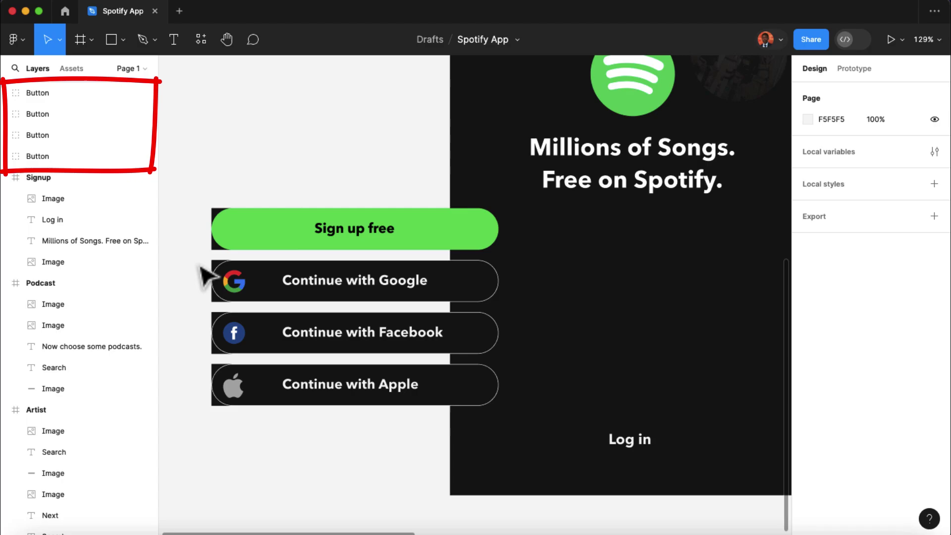
click(207, 277)
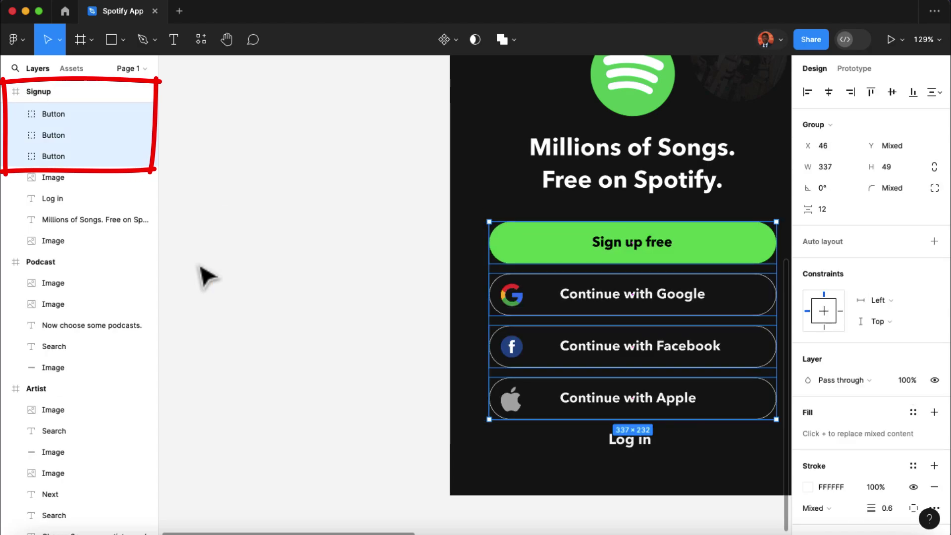
click(261, 270)
scroll(262, 269, down, 5)
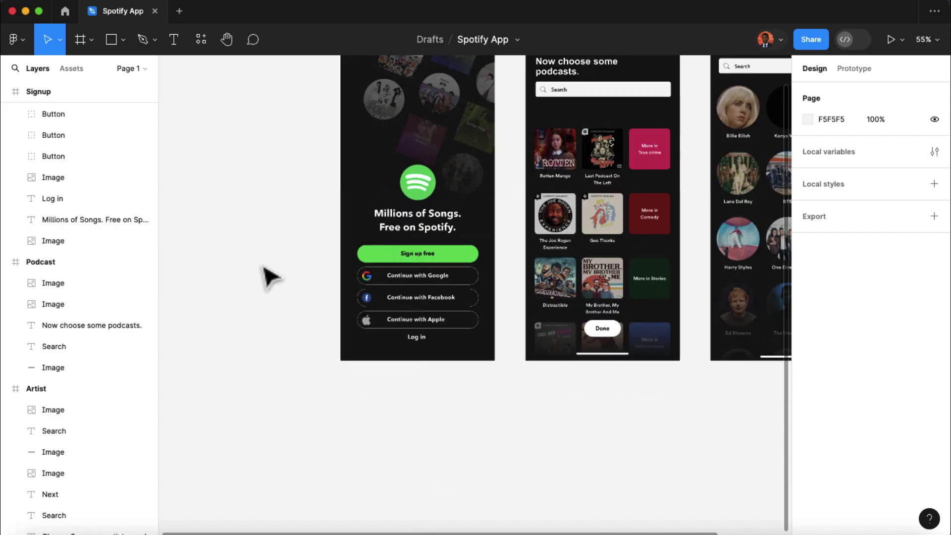
scroll(270, 276, right, 5)
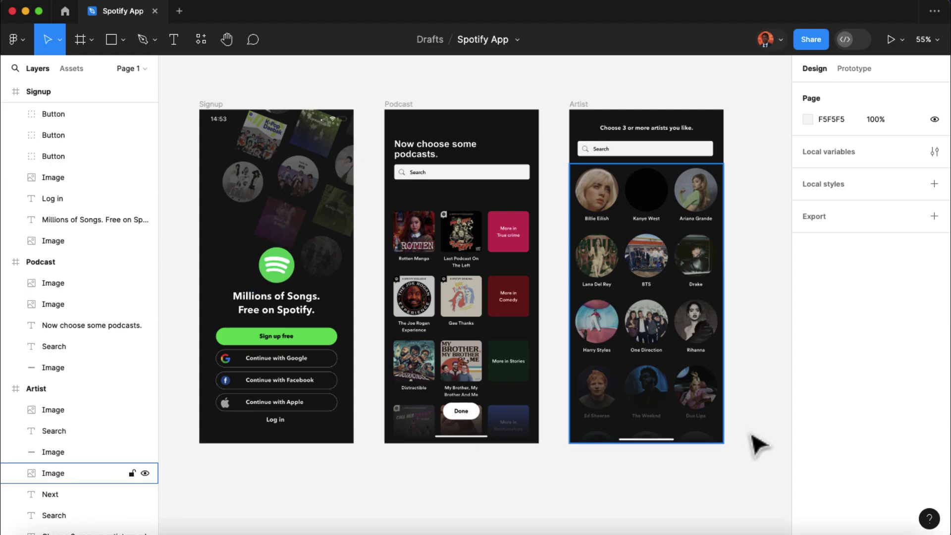
click(861, 524)
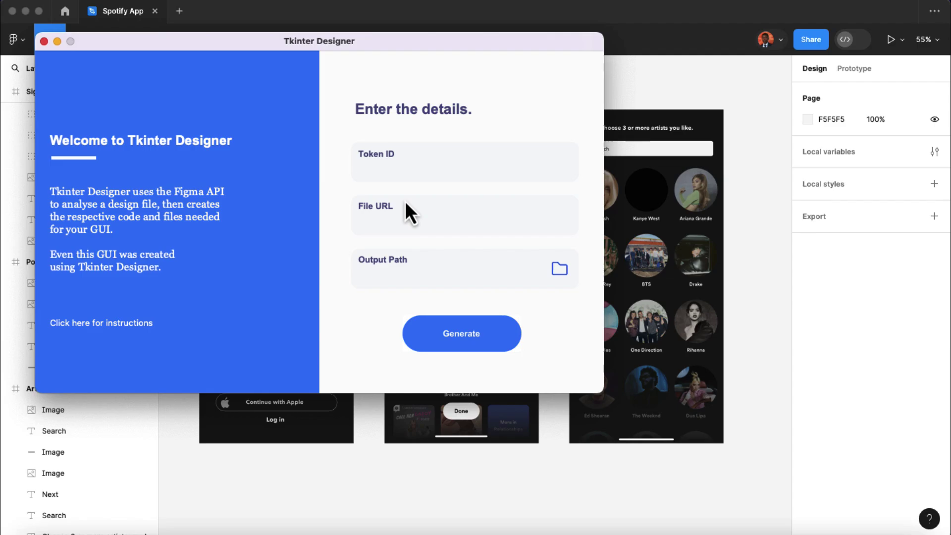
key(super+q)
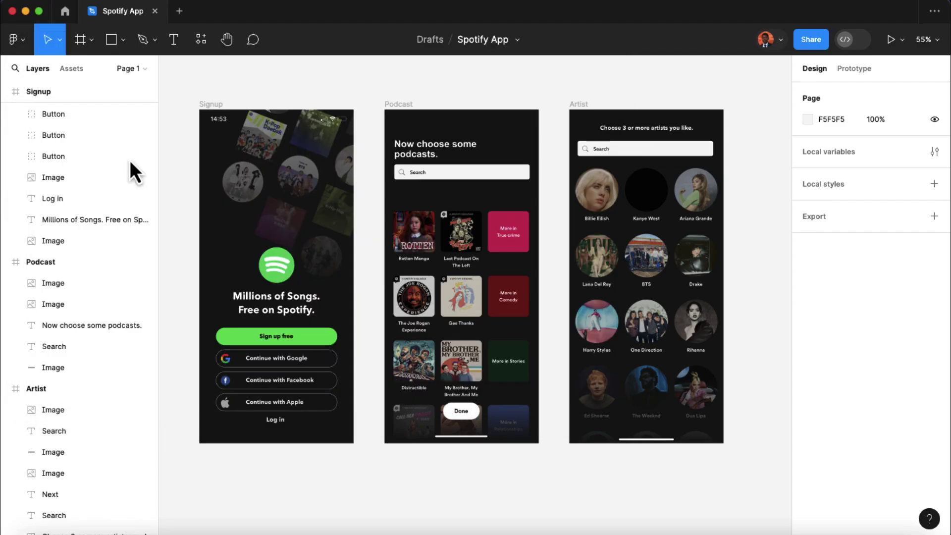
click(68, 9)
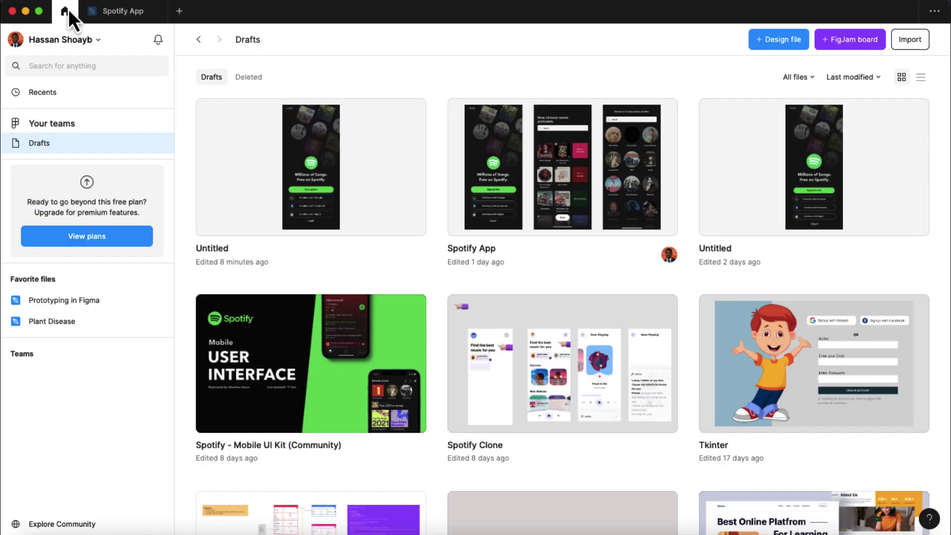
click(70, 39)
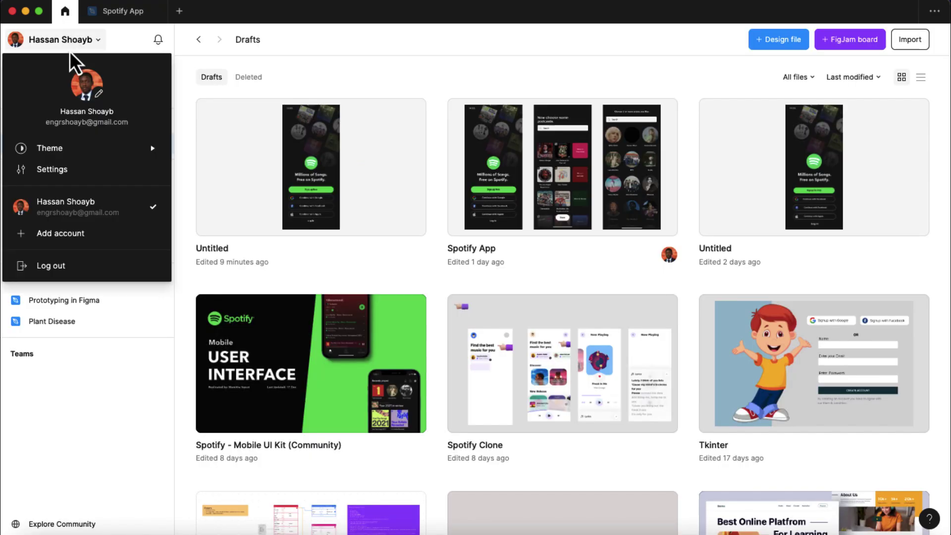
click(69, 170)
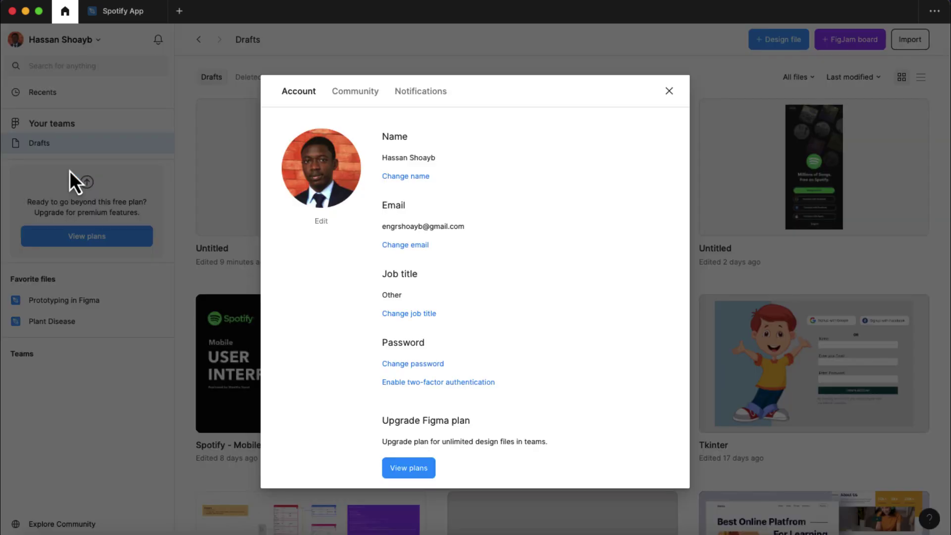
scroll(466, 259, down, 10)
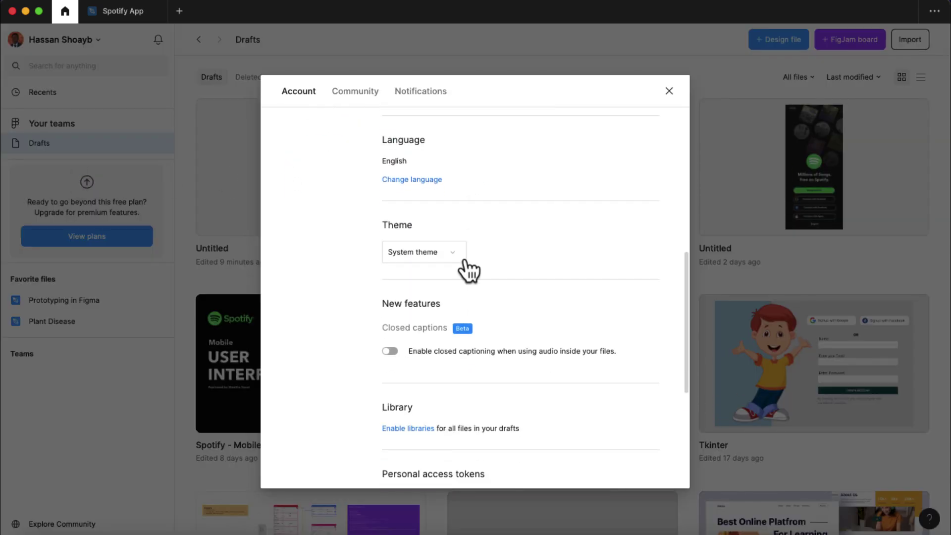
scroll(465, 259, down, 5)
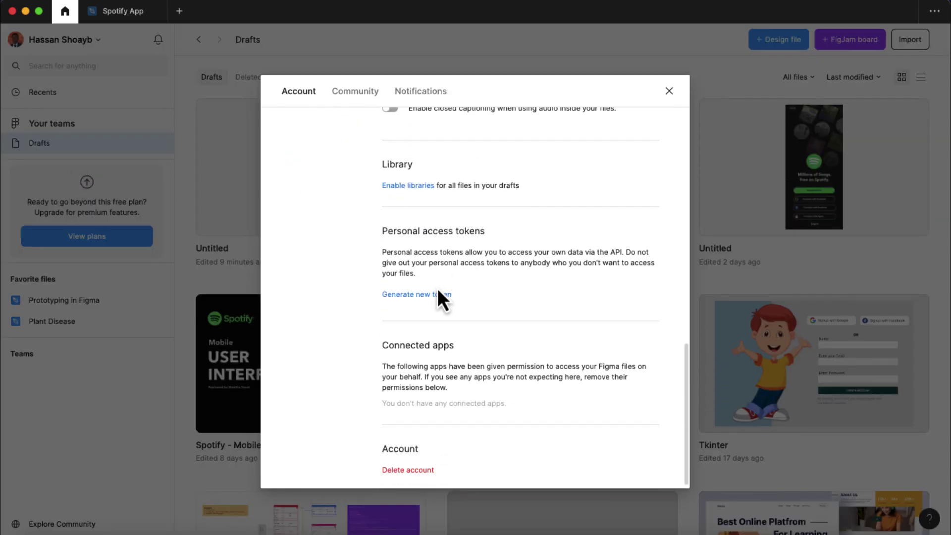
- Generate and copy a personal access token named Spotify, then reopen Spotify App and Tkinter Designer
click(433, 295)
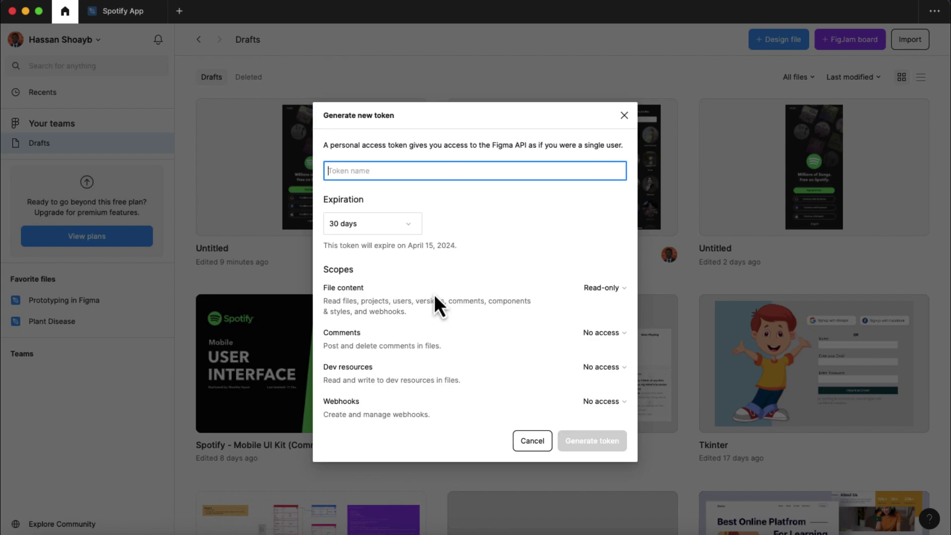
text(Spotify)
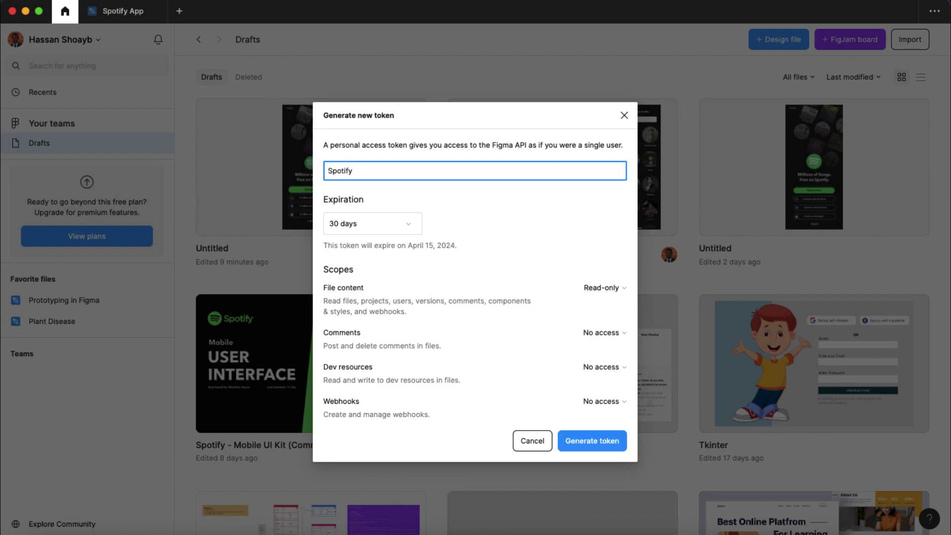
click(586, 447)
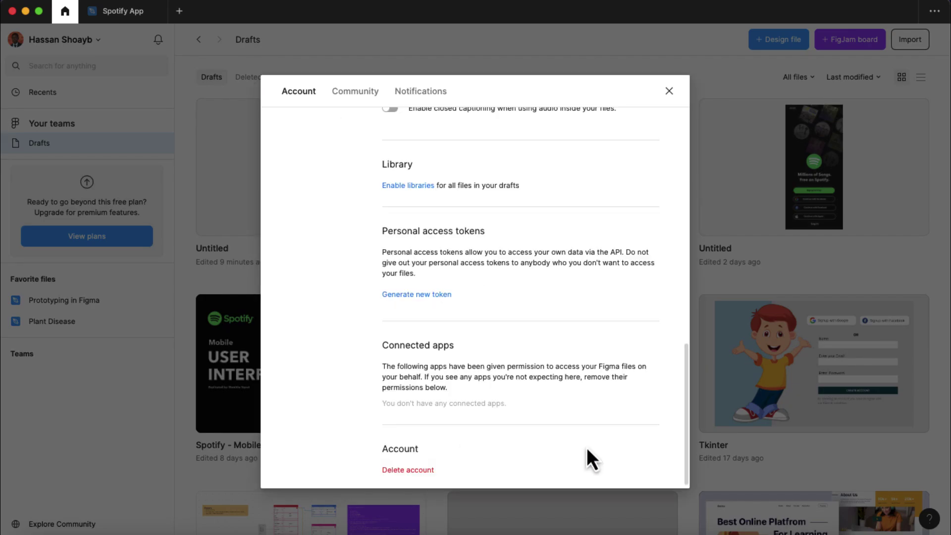
click(440, 362)
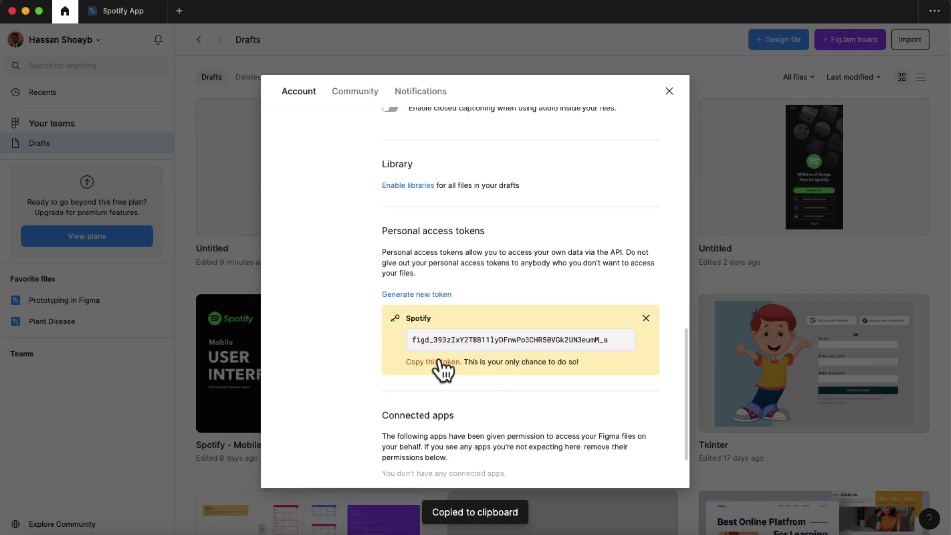
click(669, 94)
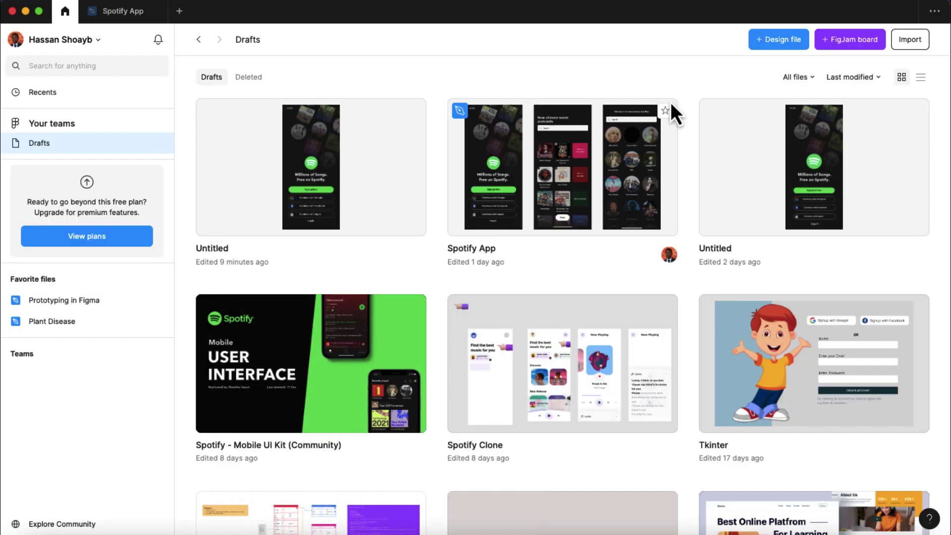
click(127, 12)
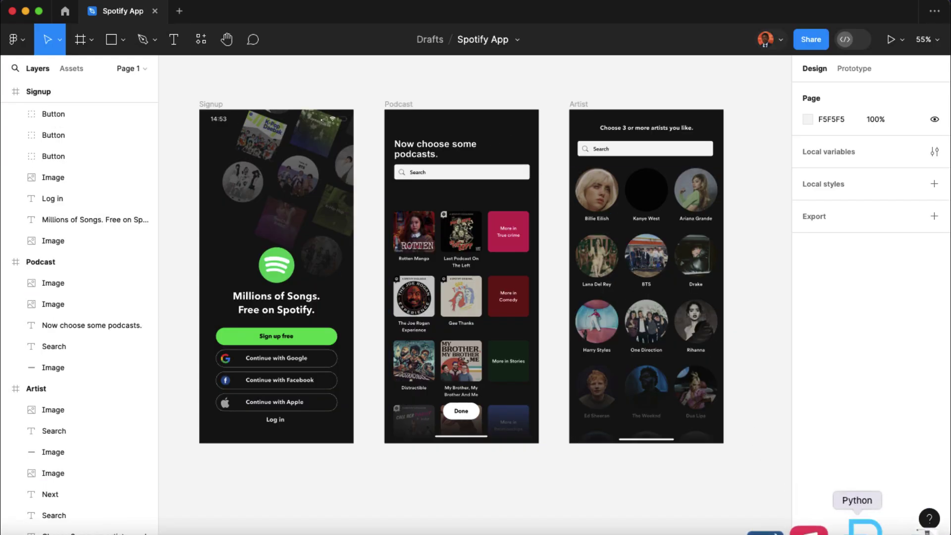
click(862, 527)
- Paste the Figma token into Token ID and the Spotify App share link into File URL
click(389, 166)
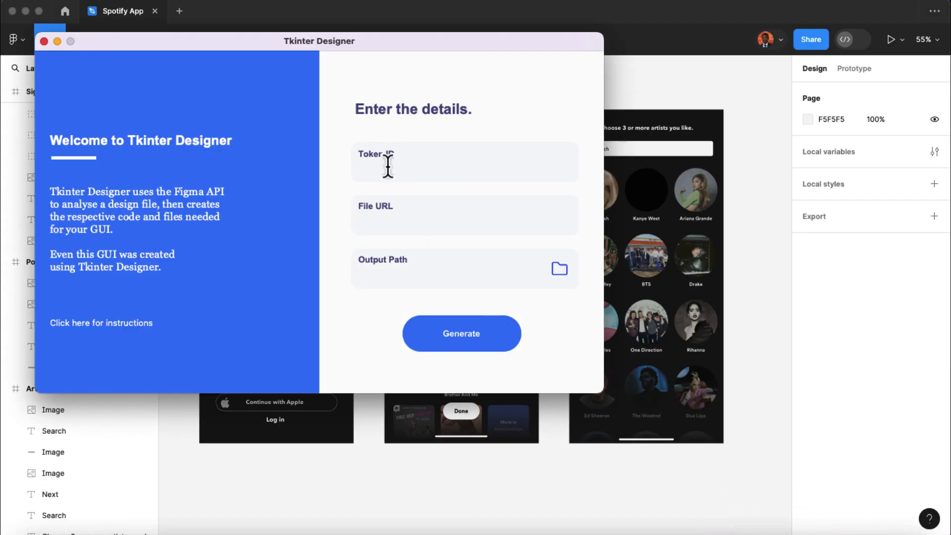
key(super+v)
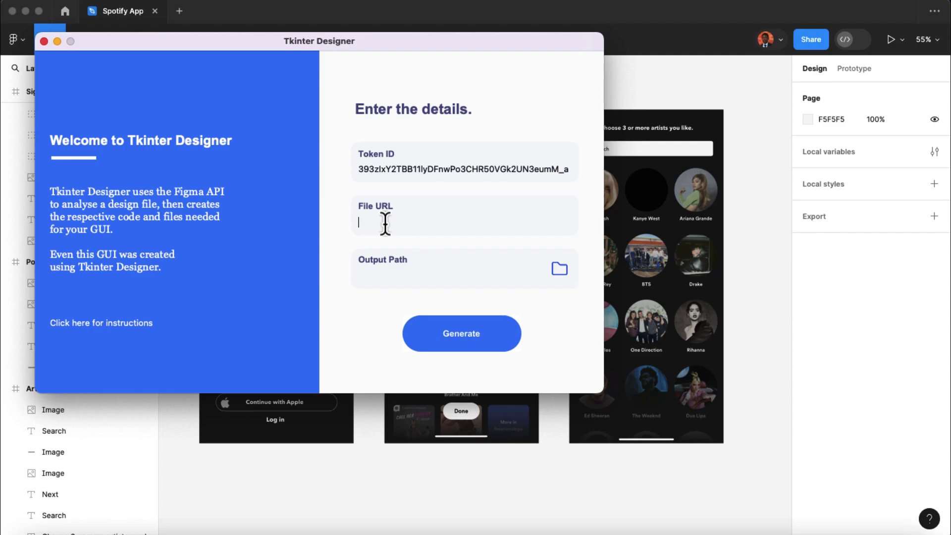
click(818, 46)
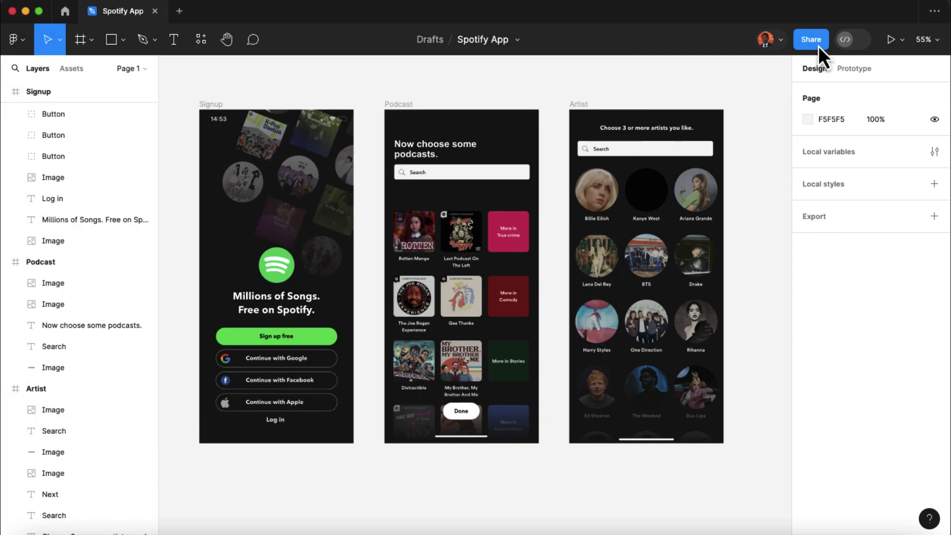
click(818, 46)
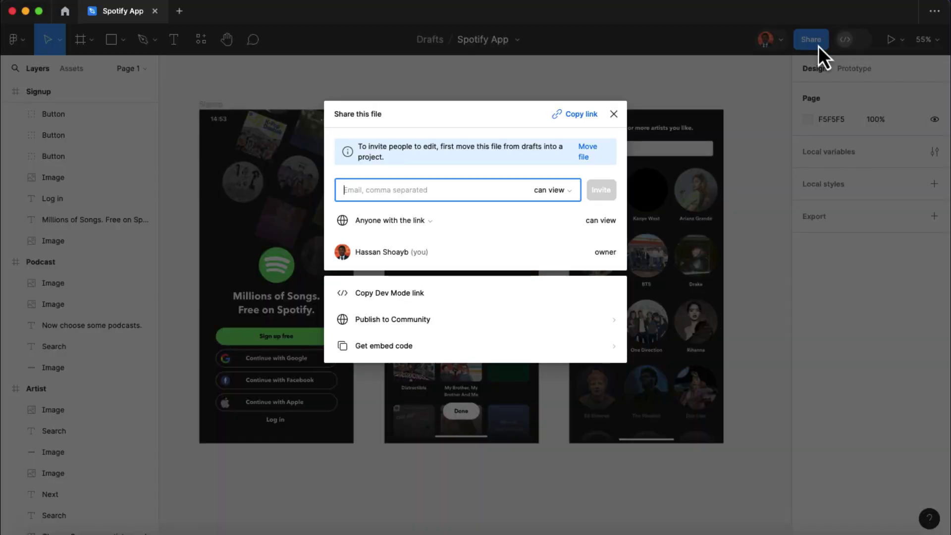
click(575, 119)
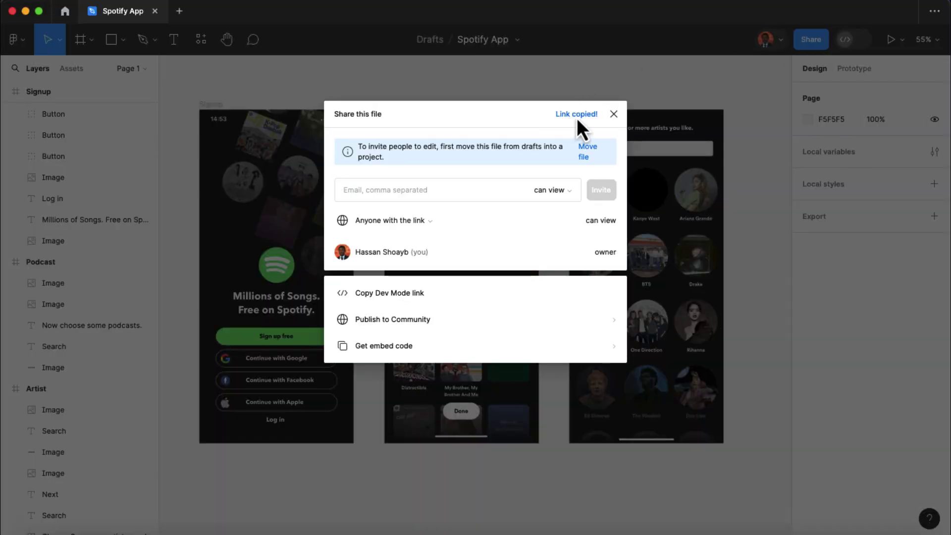
click(613, 114)
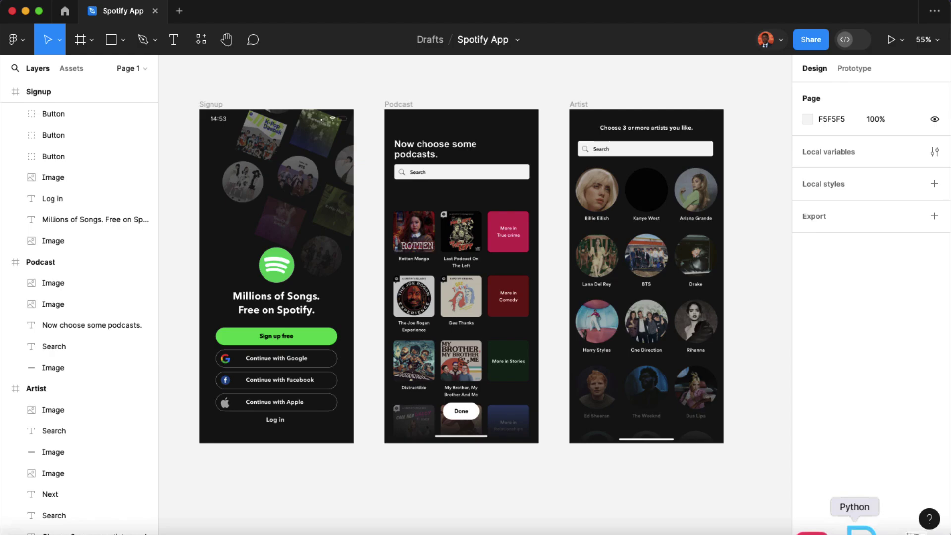
click(848, 526)
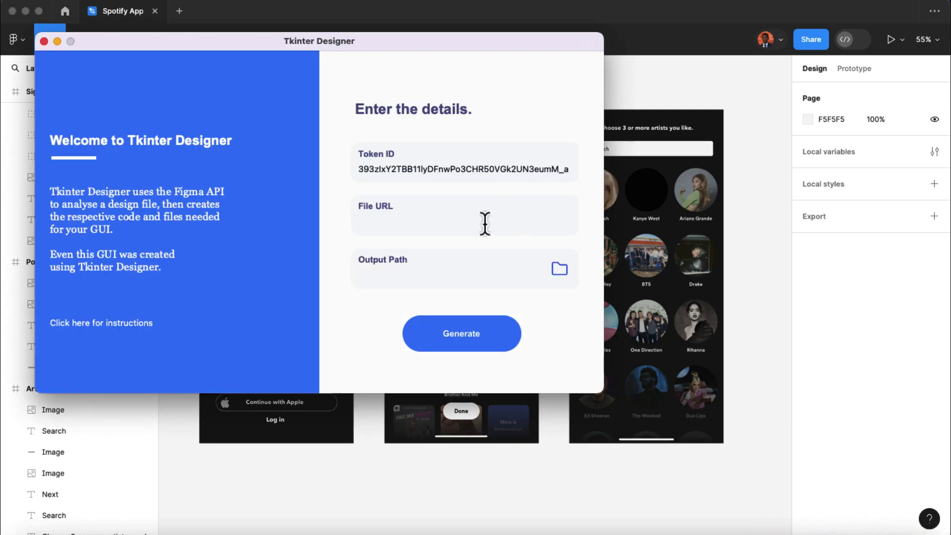
key(super+v)
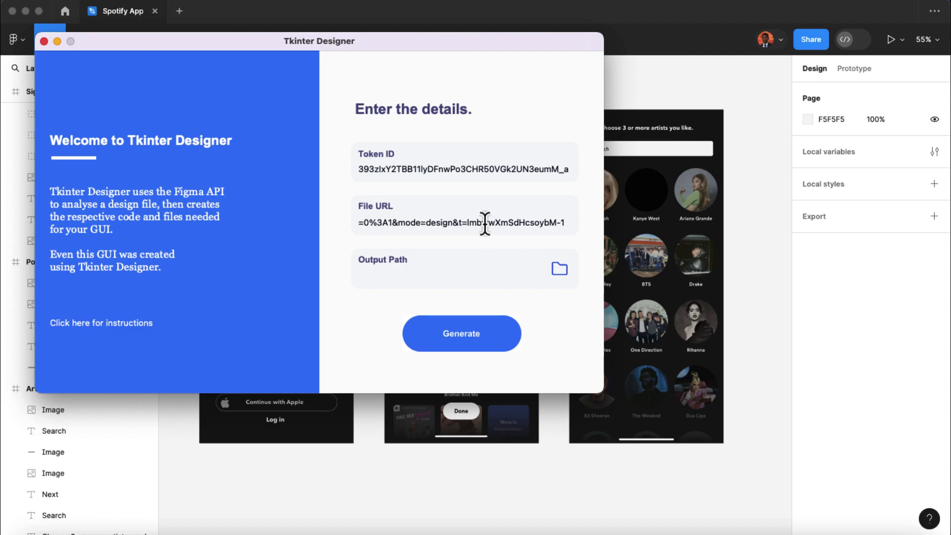
- Set the Output Path to Desktop and generate the project into /Users/apple/Desktop/build
click(559, 276)
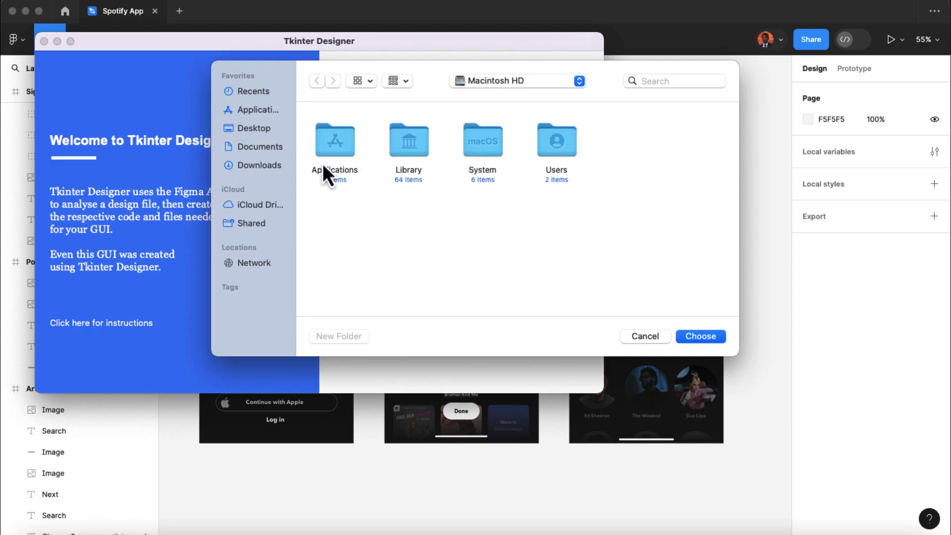
click(269, 128)
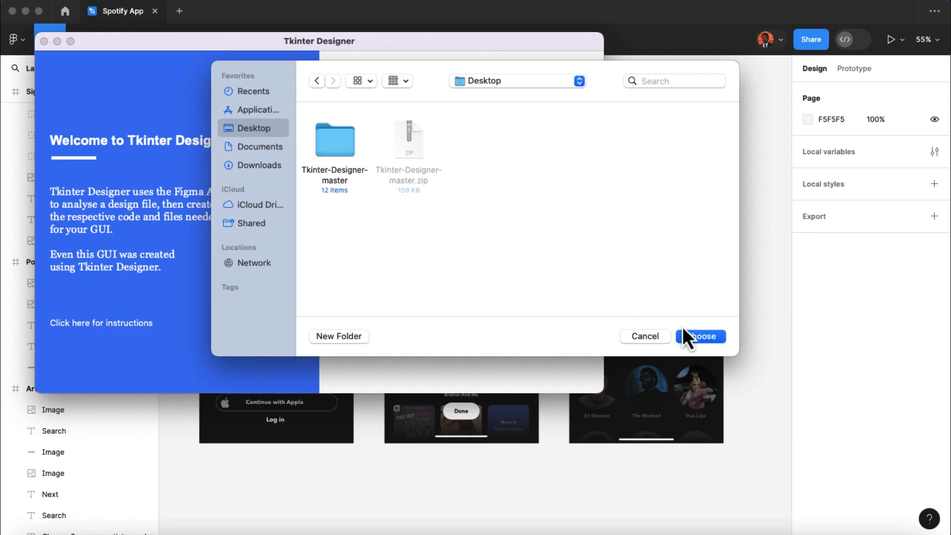
click(698, 337)
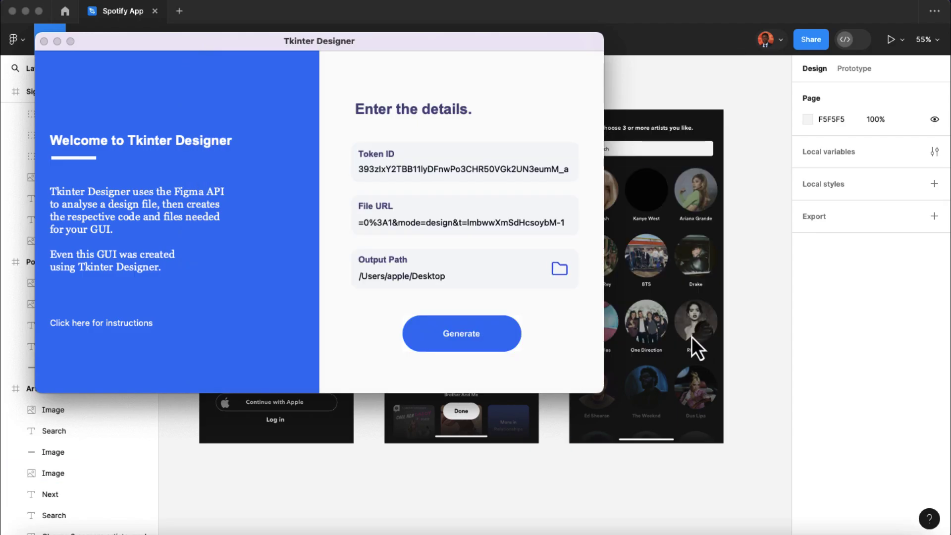
click(468, 324)
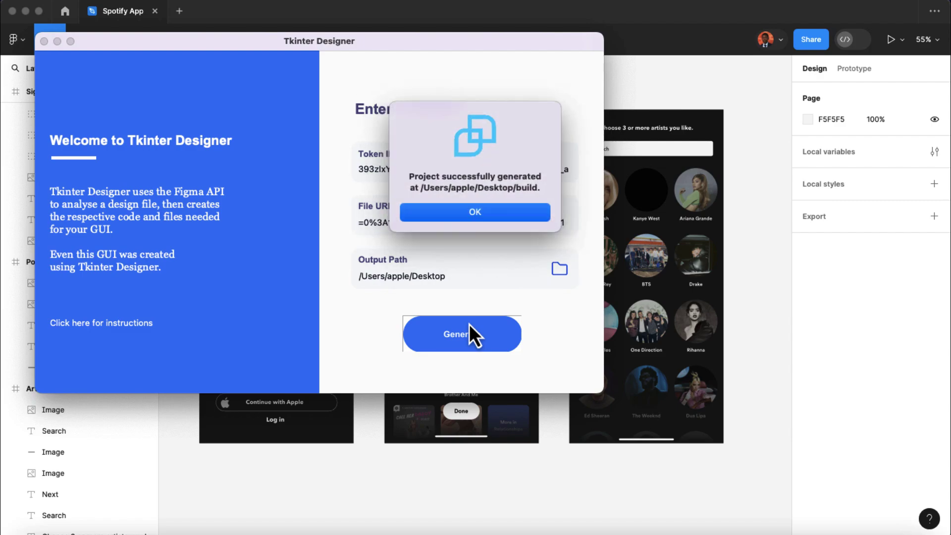
click(483, 214)
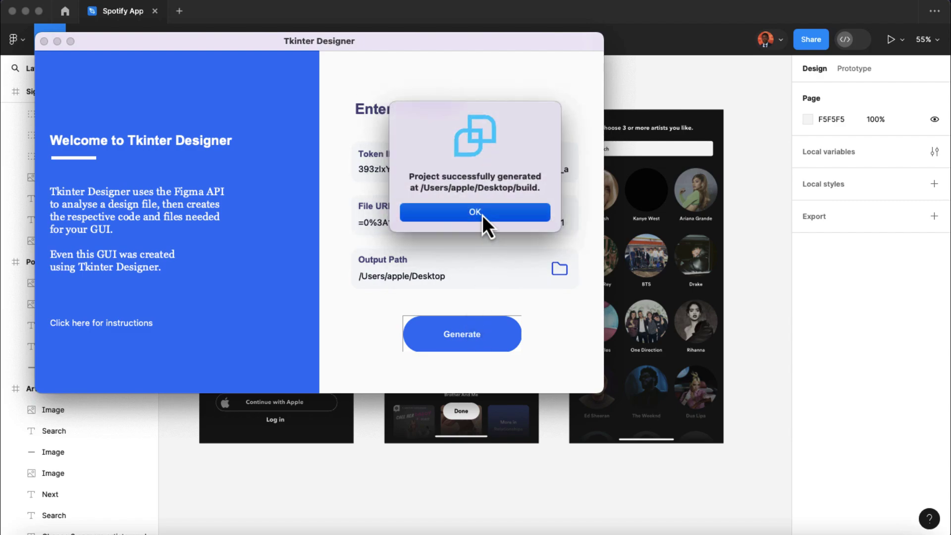
- Open the Desktop build folder in Finder and select its Python files and assets folder
click(38, 526)
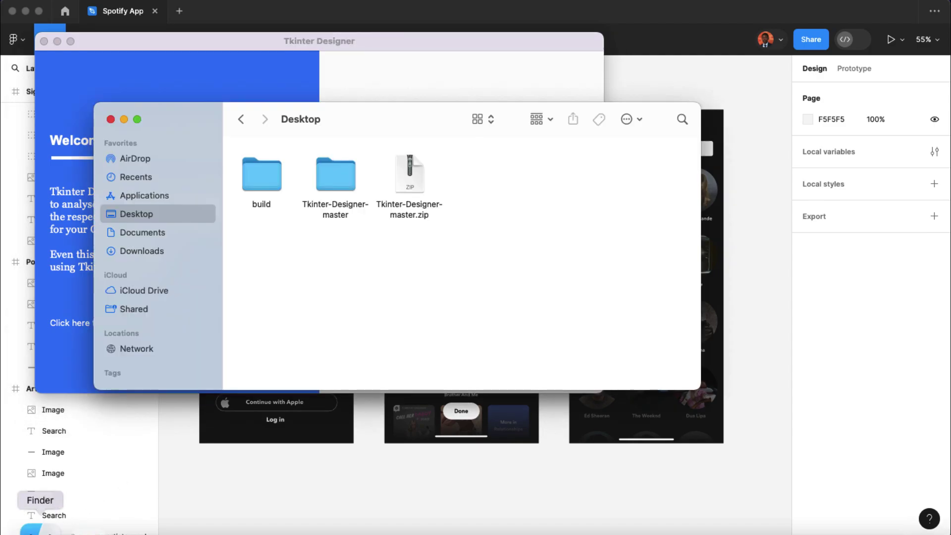
click(261, 185)
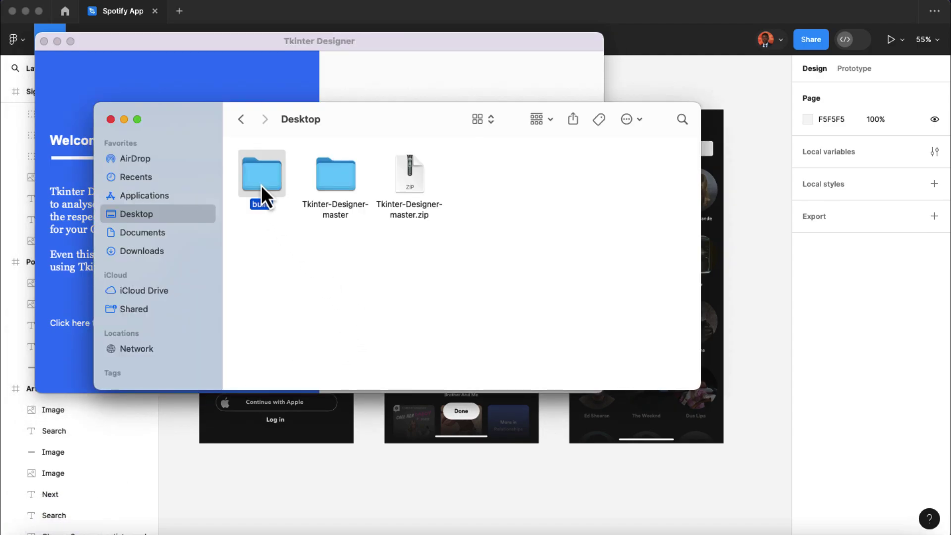
double_click(260, 185)
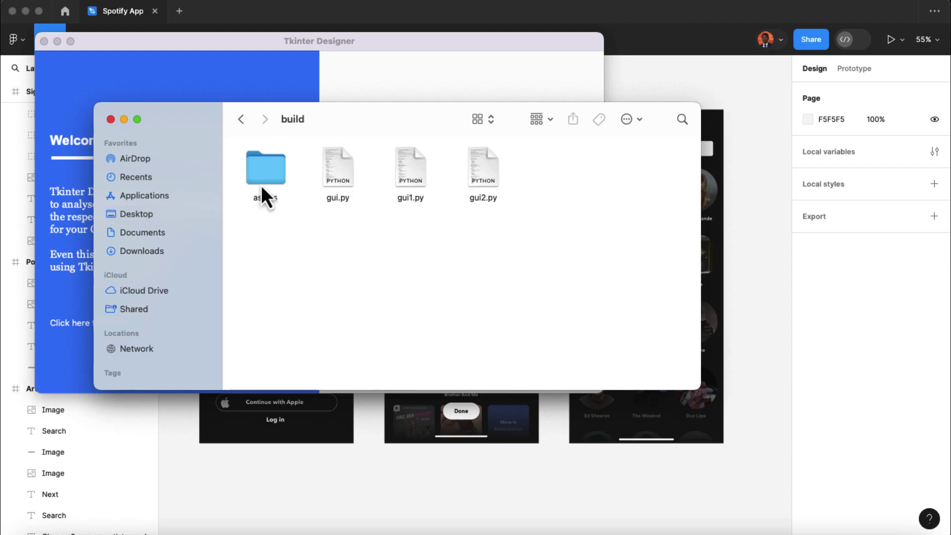
drag(519, 241, 334, 180)
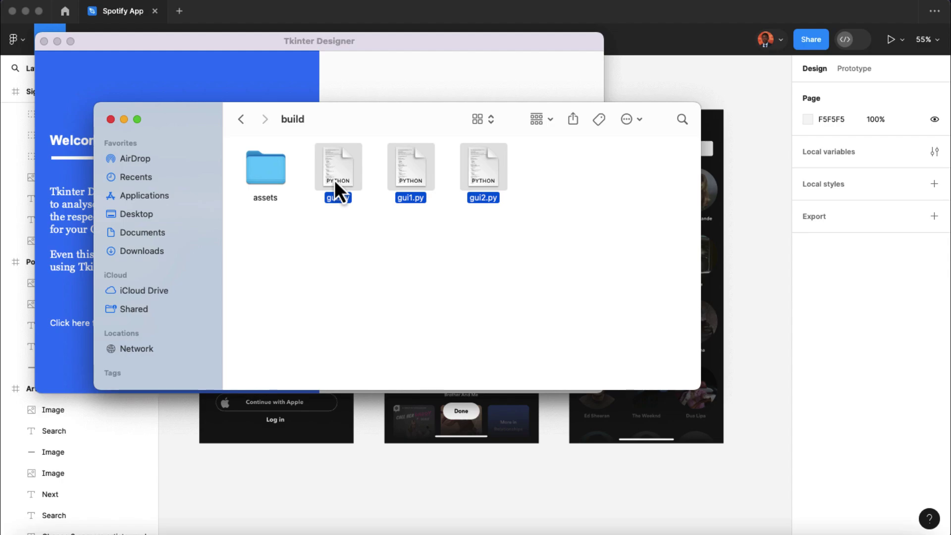
click(337, 220)
click(257, 169)
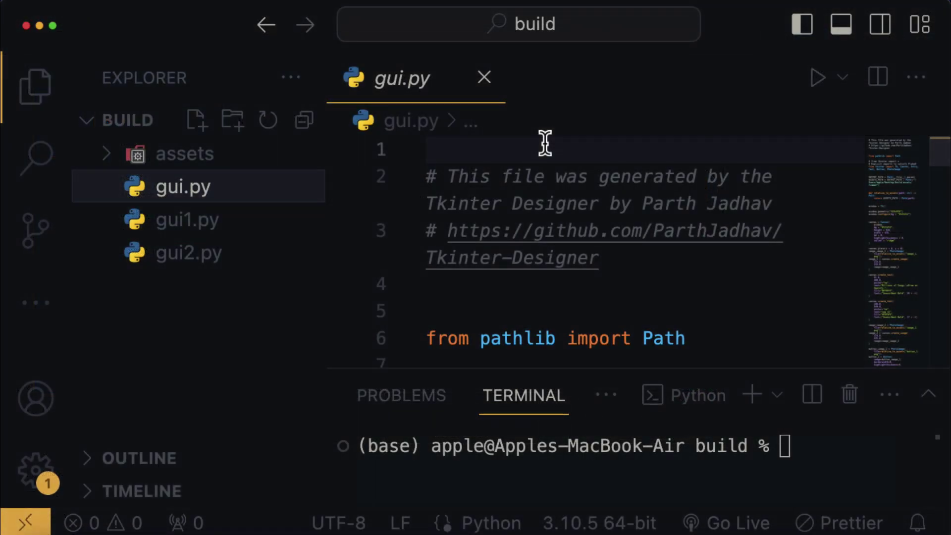
- Run gui.py to show the signup screen, then close its window
click(815, 85)
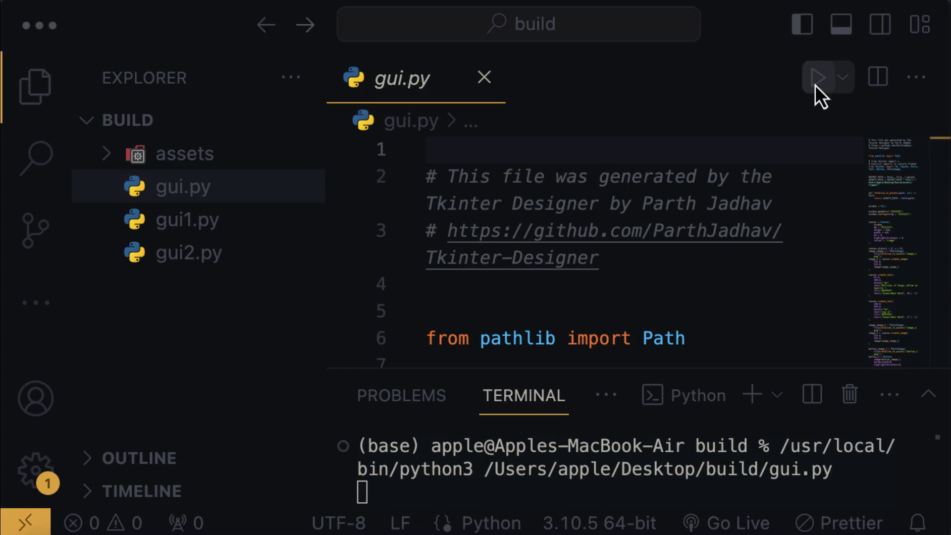
click(117, 203)
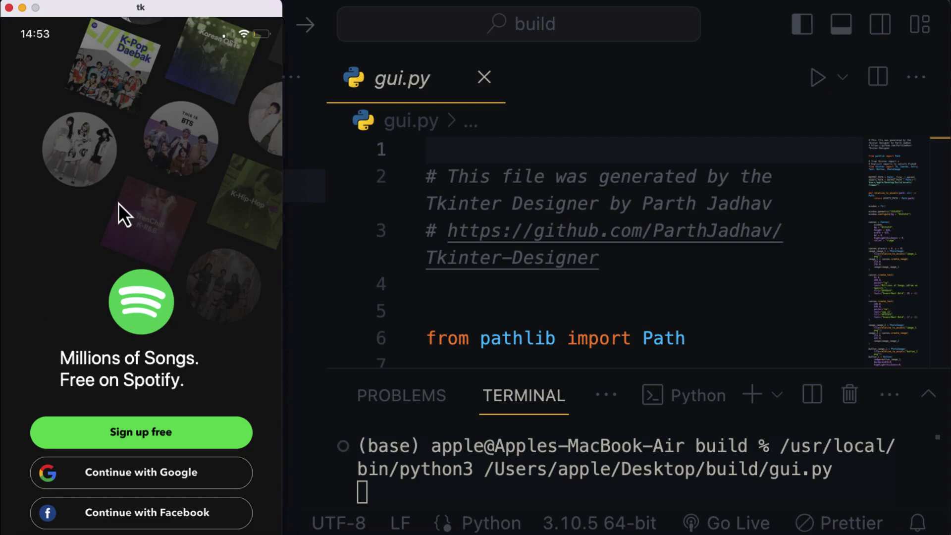
click(9, 8)
- Run gui1.py and gui2.py to show the podcast and artist screens
click(192, 226)
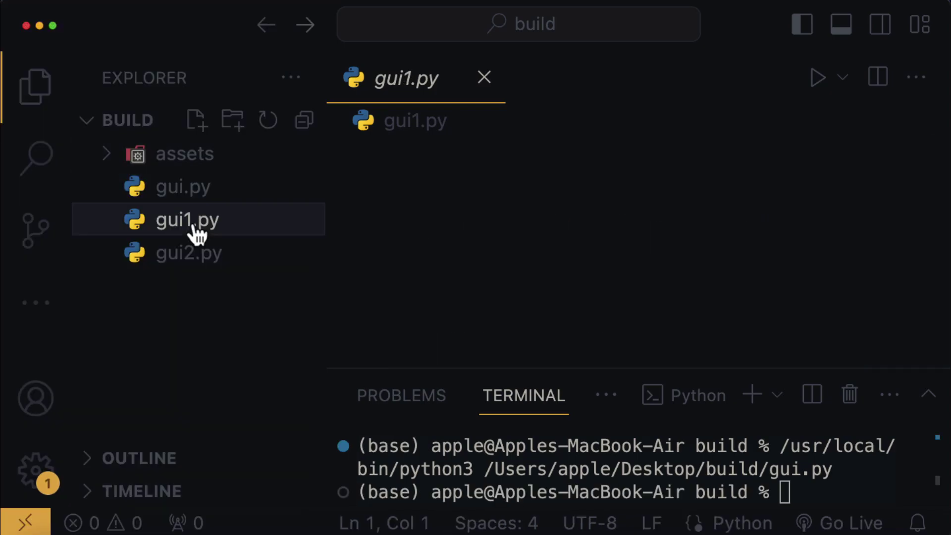
click(807, 86)
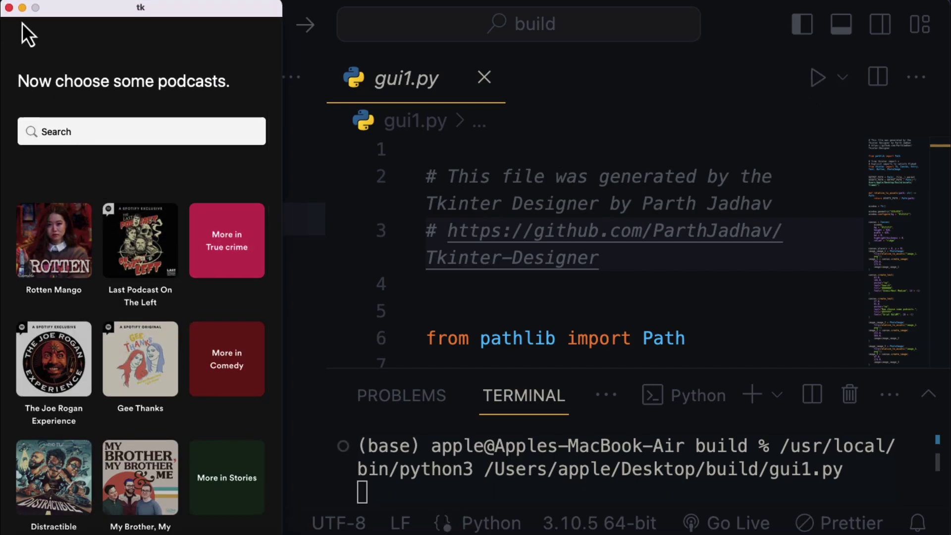
click(9, 7)
click(193, 252)
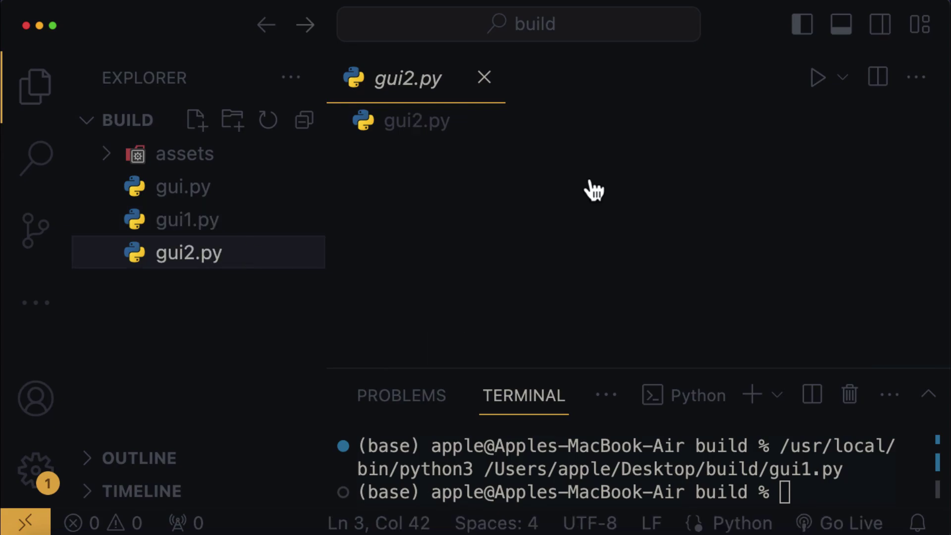
click(816, 85)
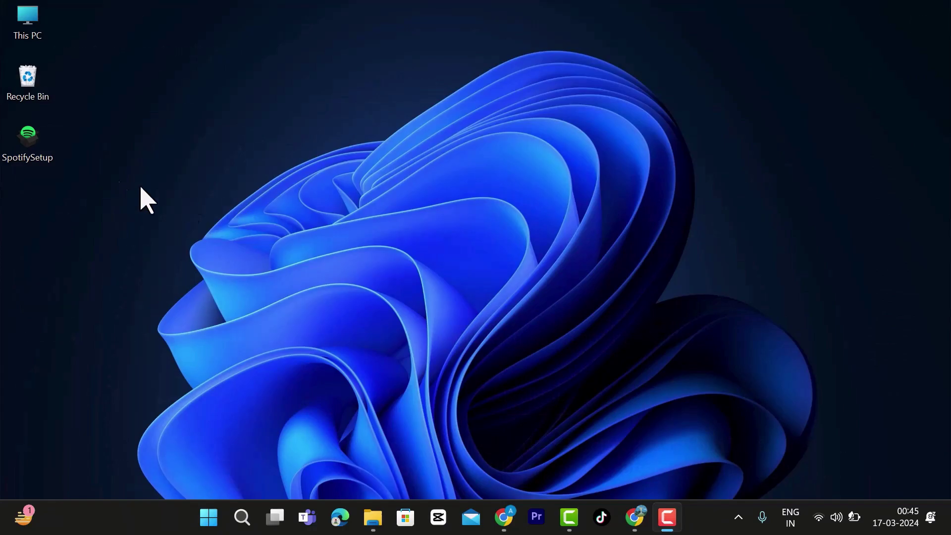
- Start the SpotifySetup installer from its desktop icon
double_click(14, 141)
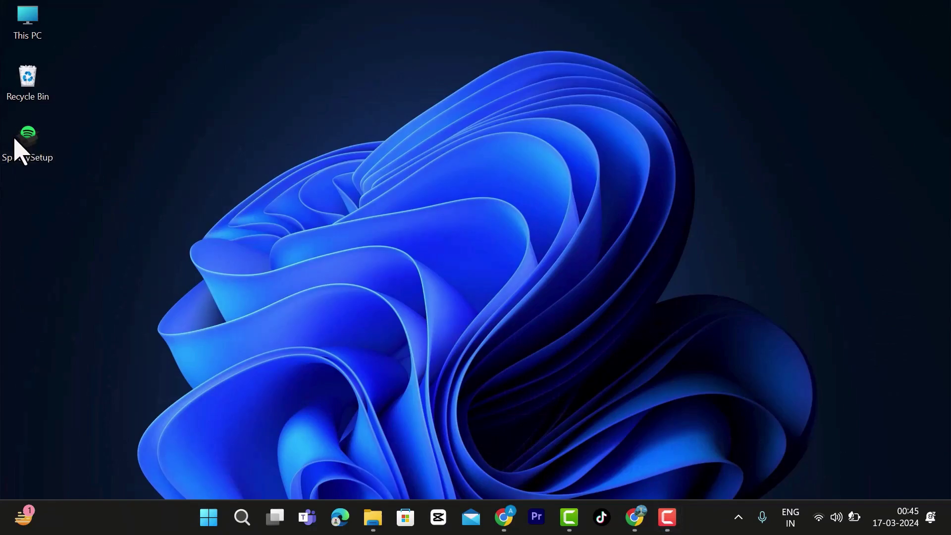